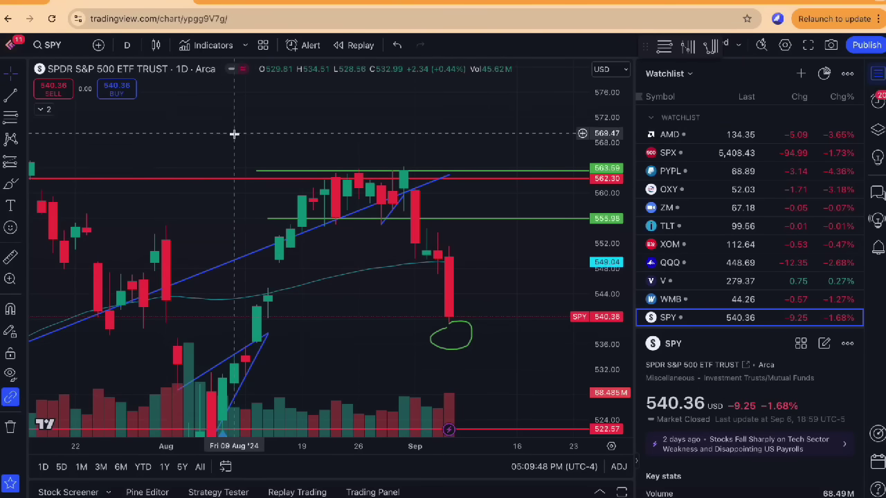
Examine SPY's daily chart from the late-August highs around the 563.59 line back along the long rising trendline to late 2023.
left_click_drag(348, 168, 346, 171)
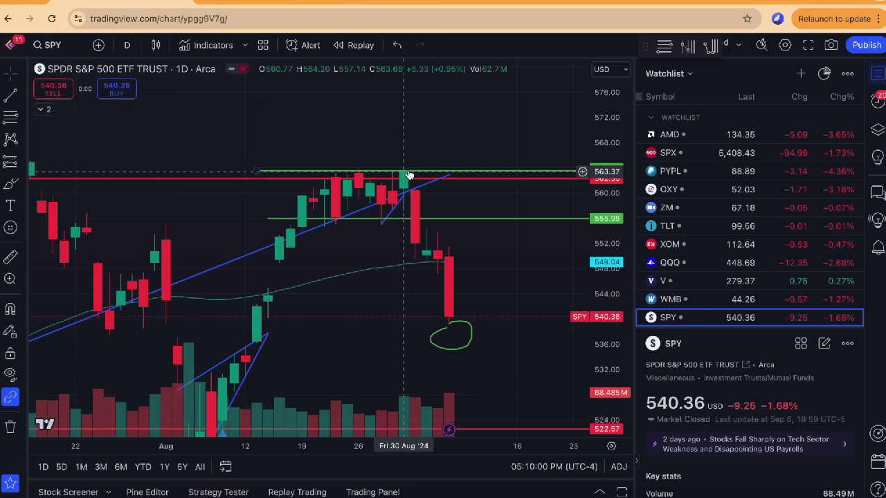
left_click_drag(405, 174, 411, 175)
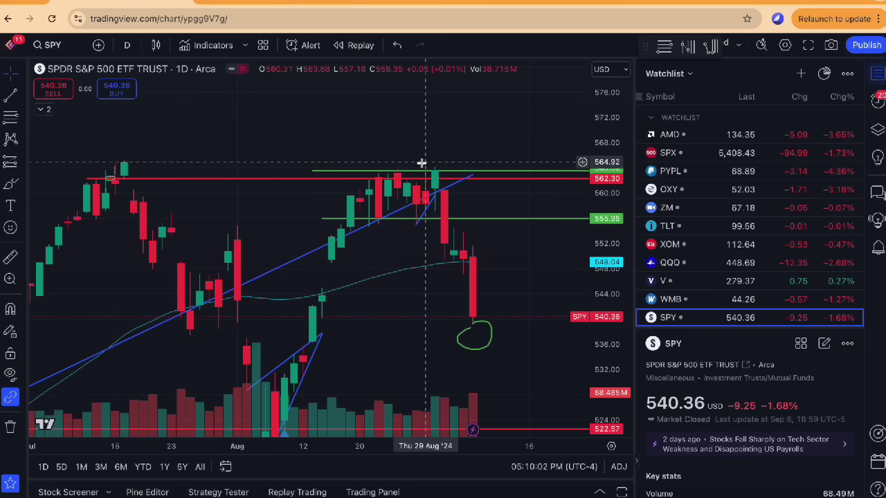
left_click(441, 170)
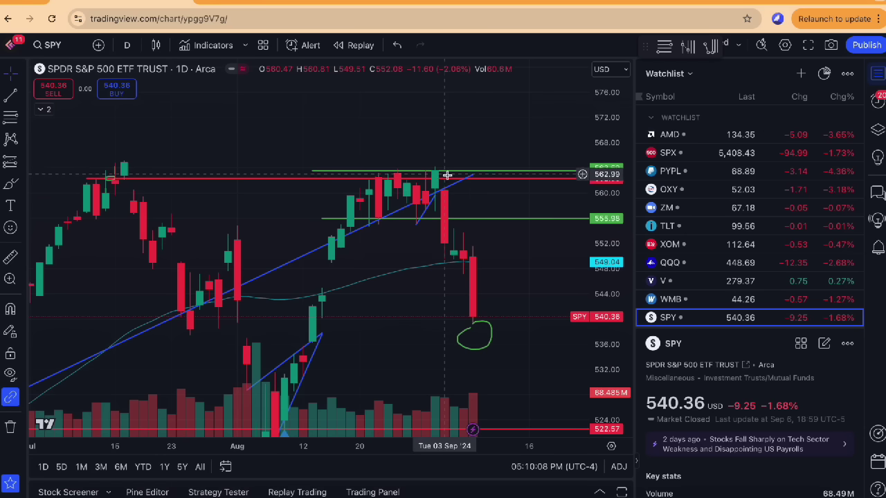
left_click(444, 180)
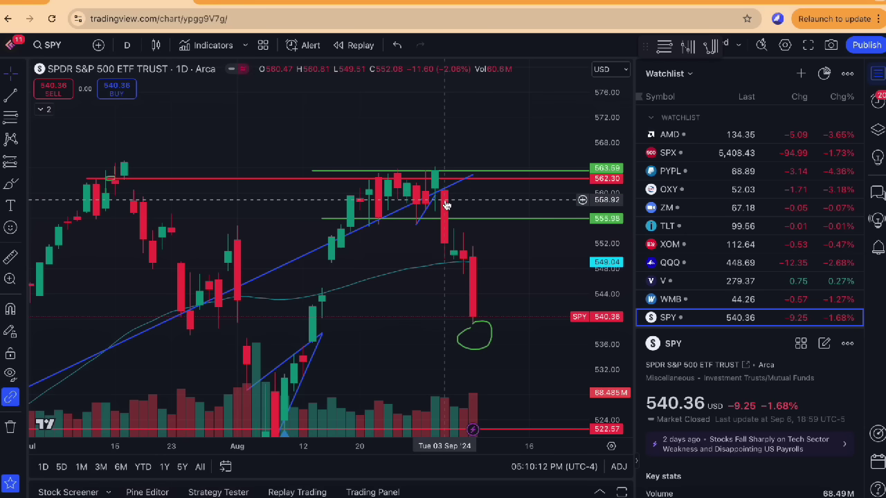
scroll(447, 205, "down", 3)
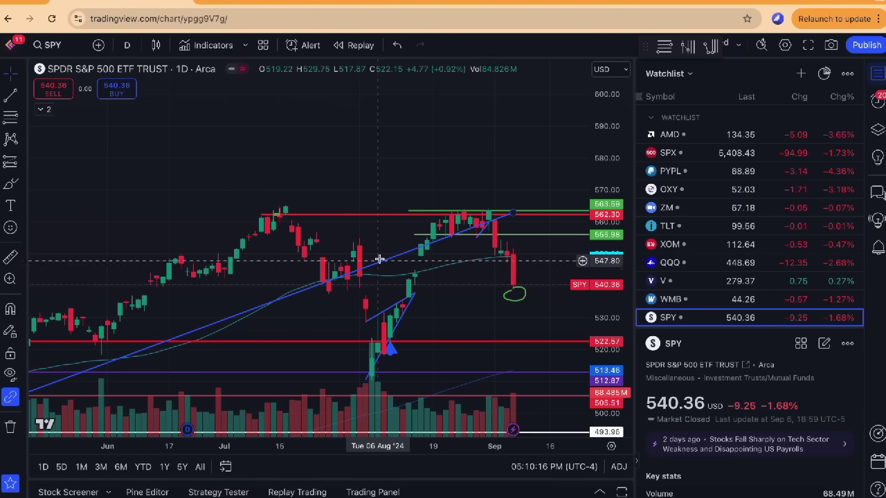
left_click_drag(379, 258, 443, 110)
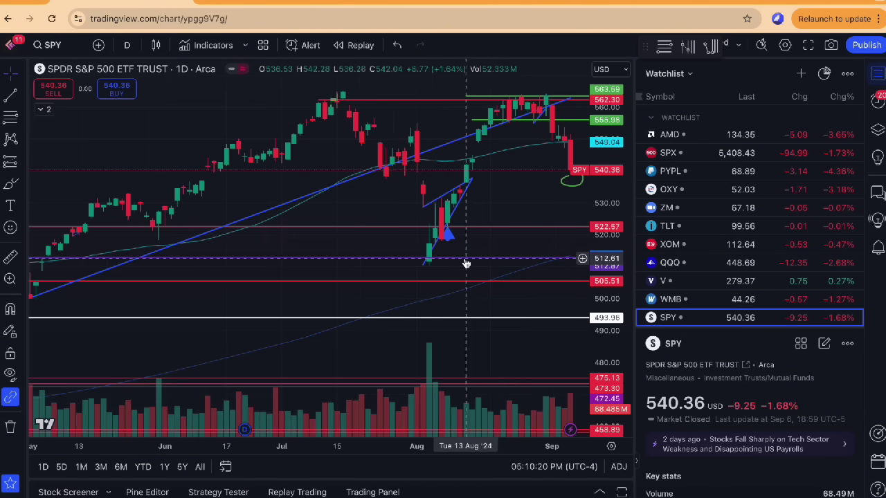
scroll(467, 264, "down", 5)
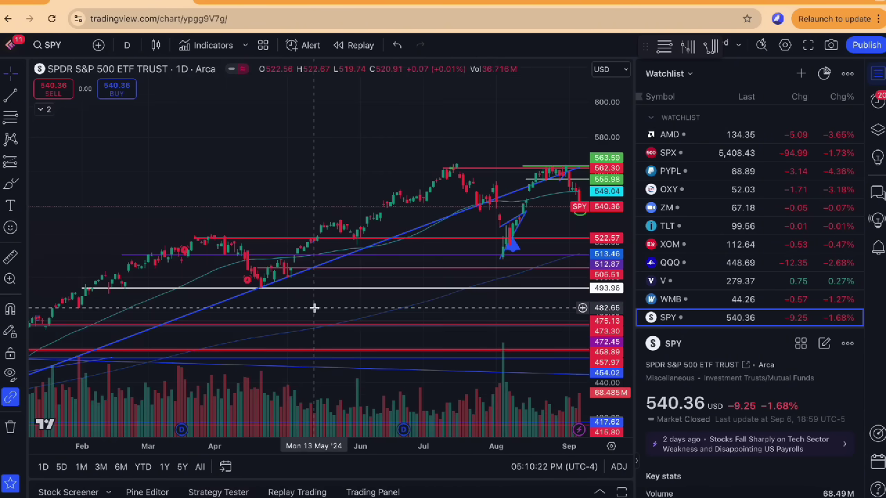
left_click_drag(314, 307, 455, 204)
scroll(454, 203, "down", 3)
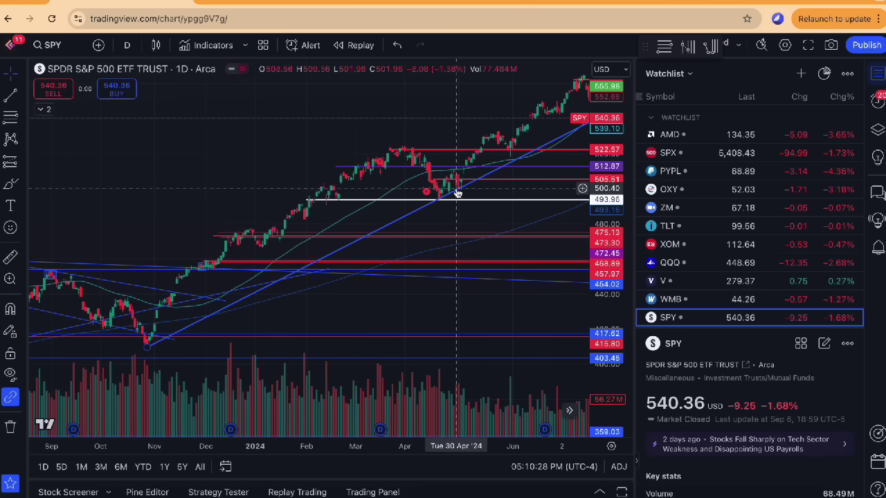
scroll(458, 205, "up", 2)
scroll(348, 275, "up", 5)
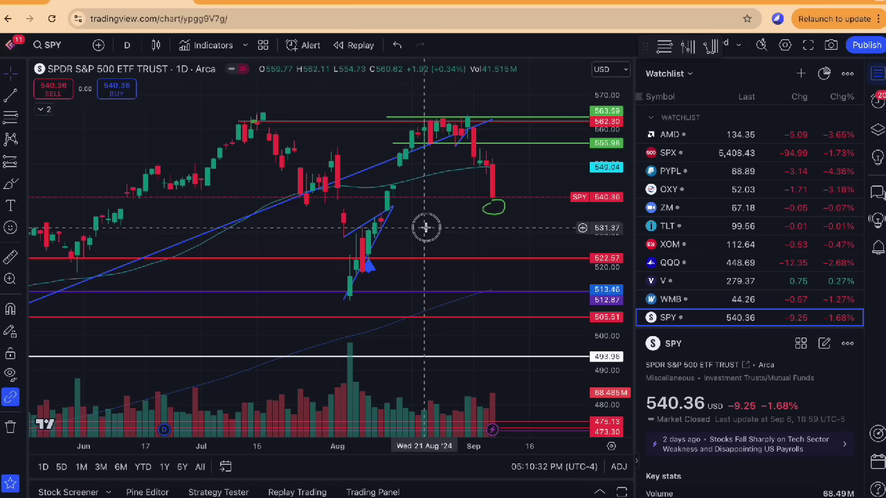
Examine SPY's early-September decline against the 555.98 line, the moving average and the circled area under the last candle.
scroll(425, 335, "up", 4)
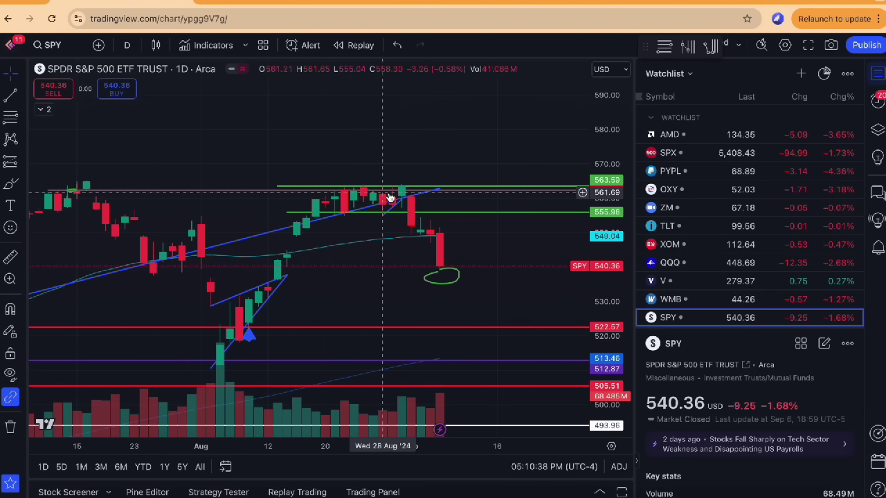
left_click_drag(607, 296, 606, 262)
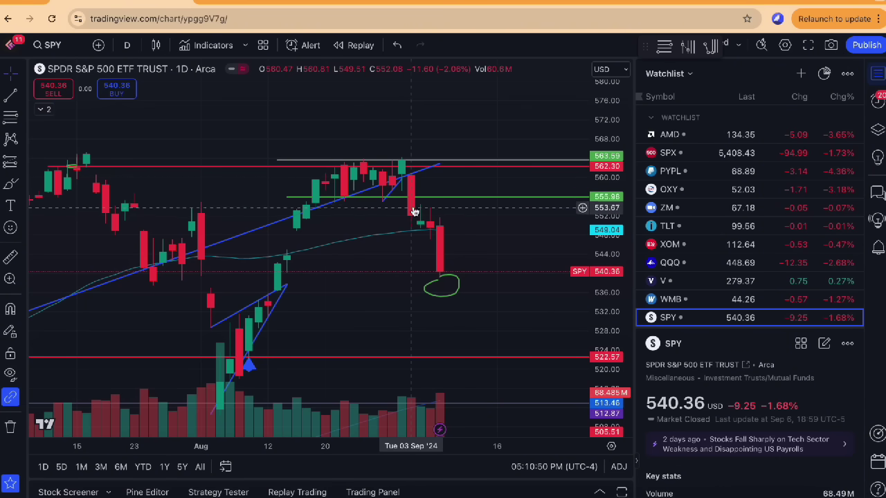
mouse_move(414, 211)
left_mouse_down()
mouse_move(461, 229)
mouse_move(417, 207)
left_mouse_up()
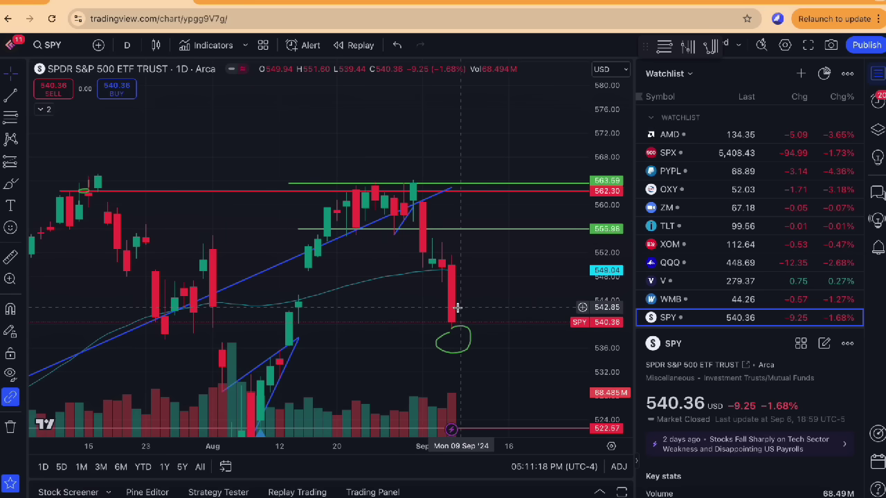
scroll(457, 307, "up", 1)
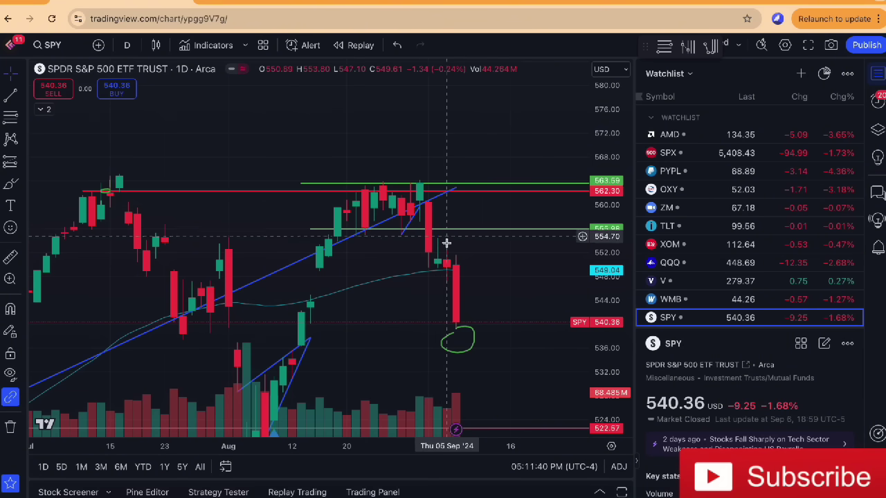
left_click_drag(488, 303, 460, 218)
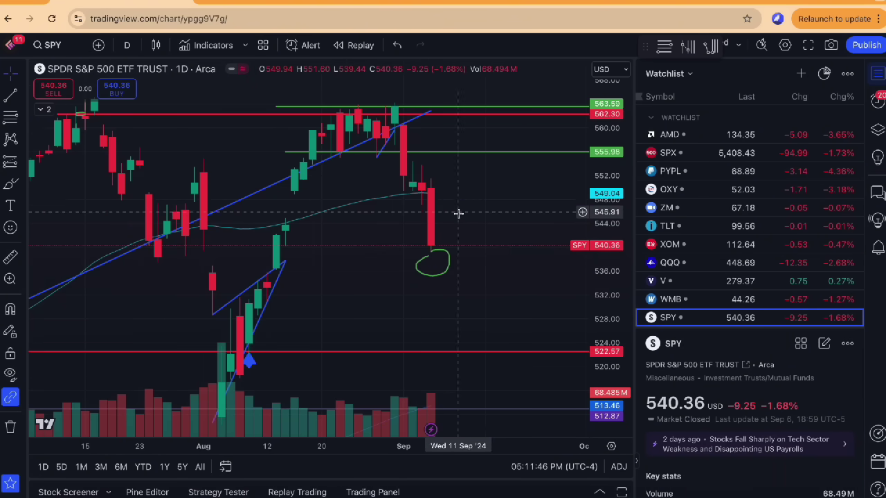
left_click_drag(458, 212, 483, 233)
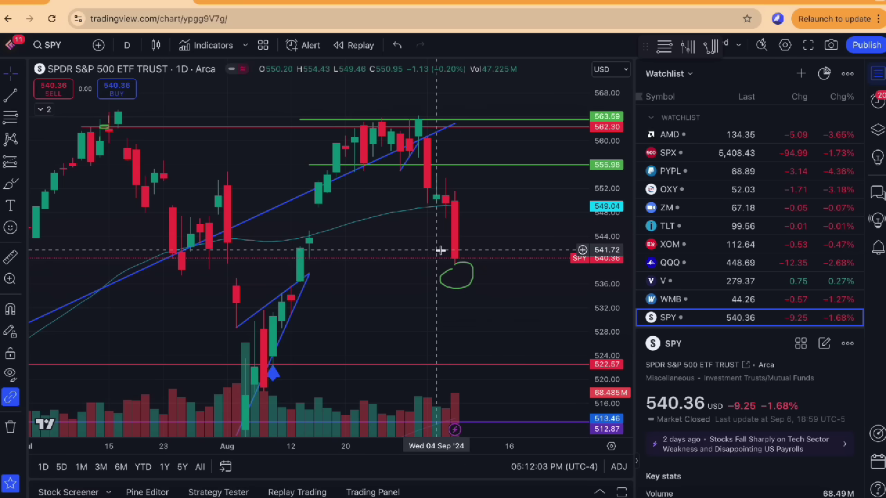
scroll(440, 249, "down", 2)
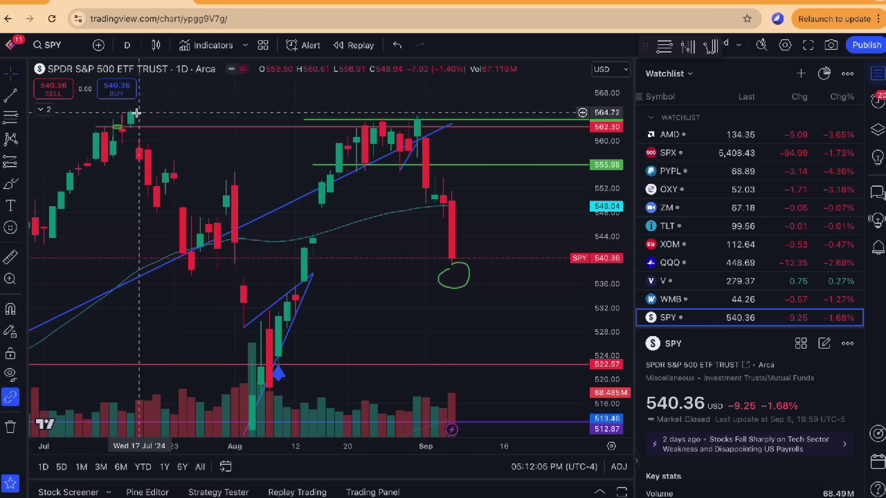
Switch the chart to the QQQ symbol.
left_click(70, 45)
type("QQQ")
key("Return")
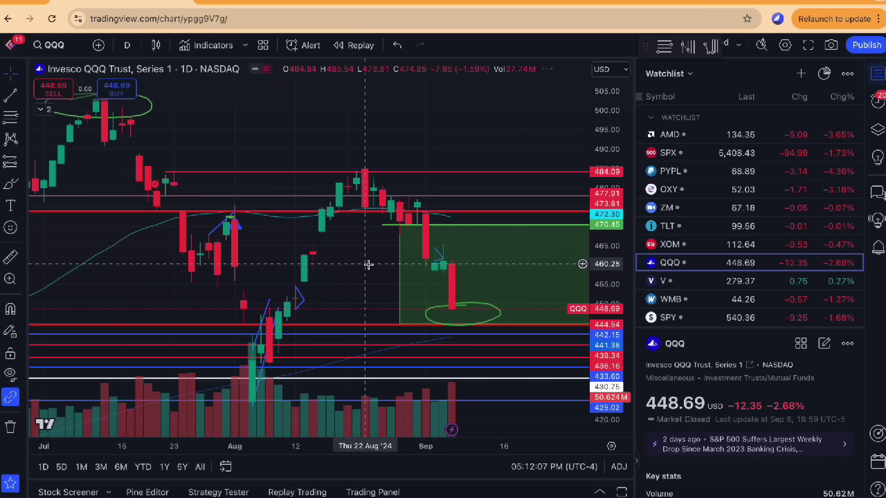
Examine QQQ's circled target area above the 444.54 line against the purple resistance zone spanning March to May.
left_click_drag(478, 281, 557, 303)
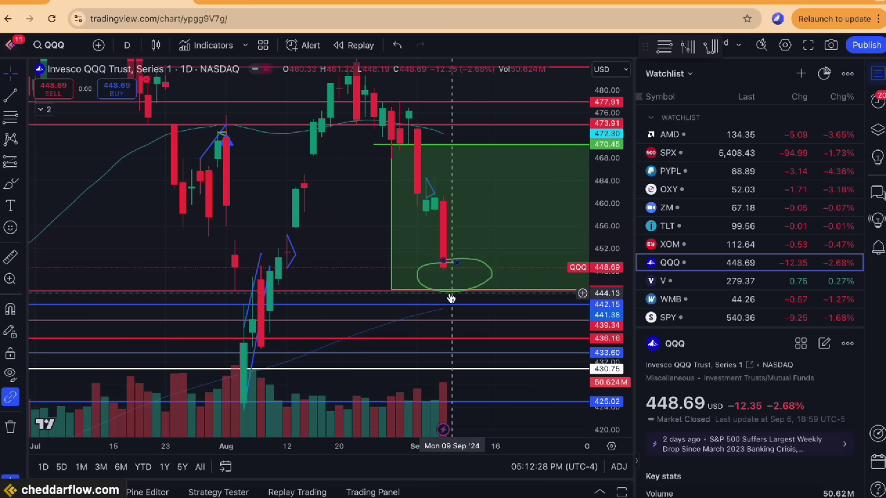
scroll(451, 298, "down", 6)
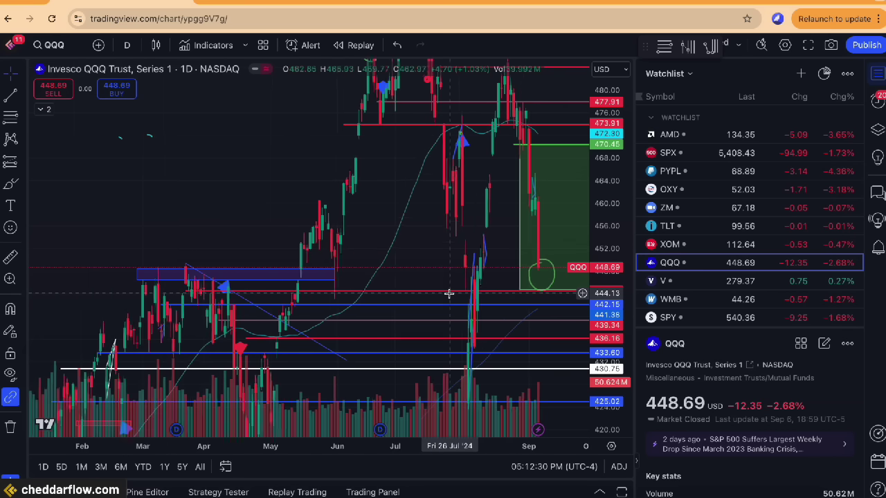
left_click(162, 274)
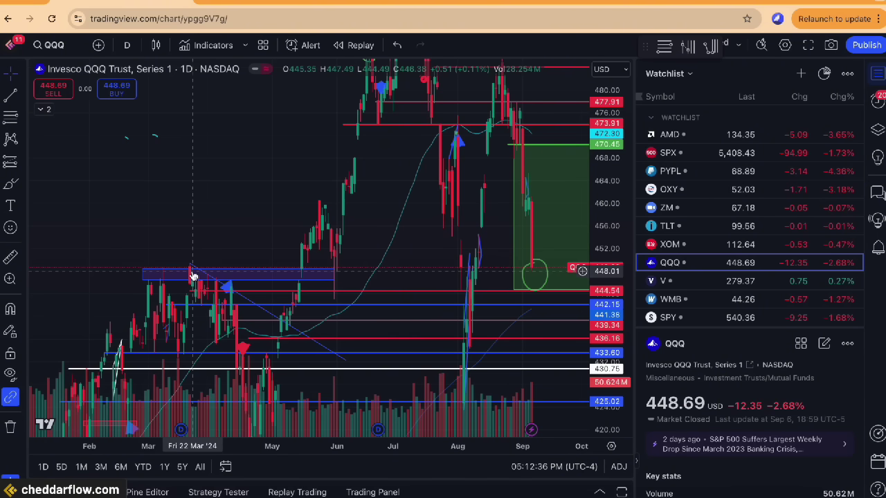
scroll(166, 272, "up", 2)
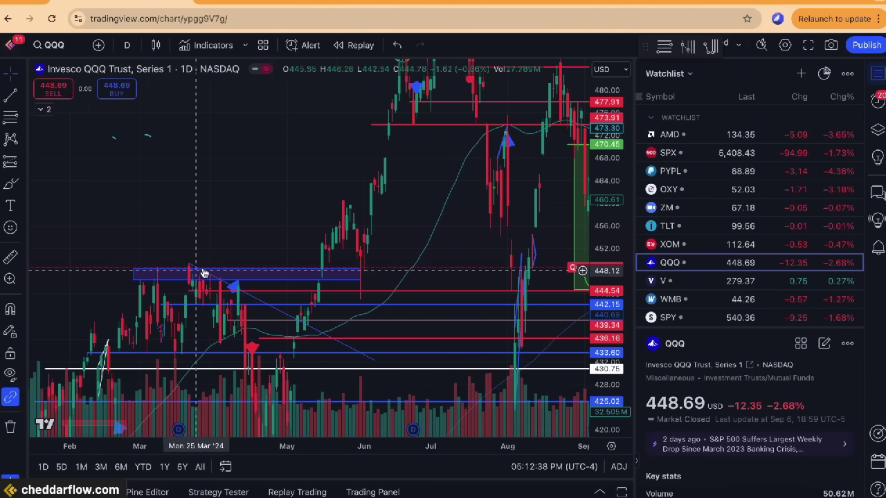
left_click_drag(246, 277, 242, 194)
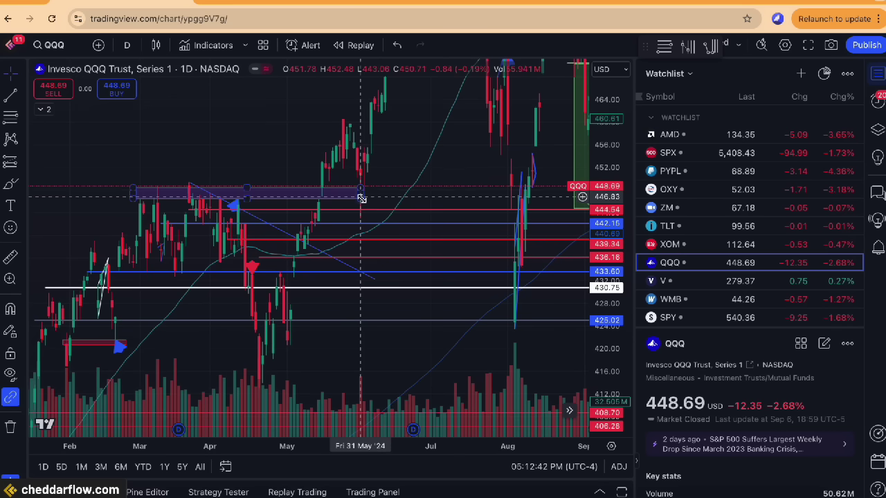
left_click_drag(397, 154, 379, 216)
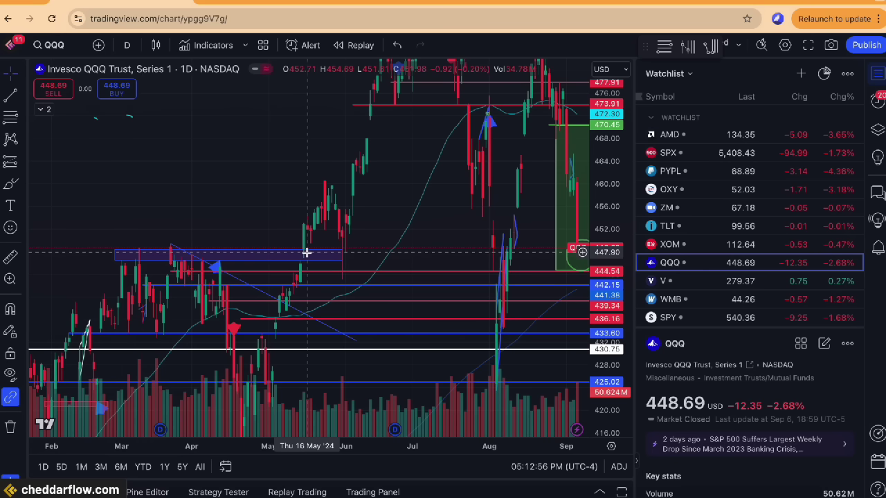
left_click_drag(376, 221, 99, 224)
scroll(291, 295, "up", 2)
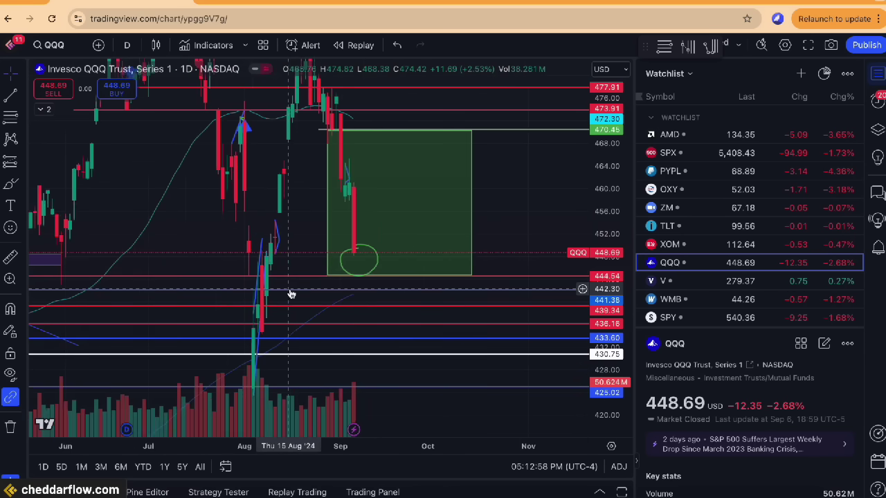
Compare QQQ's latest candle with the early-August drop and rebound and the horizontal levels from 444.54 down to 425.02.
scroll(291, 295, "up", 2)
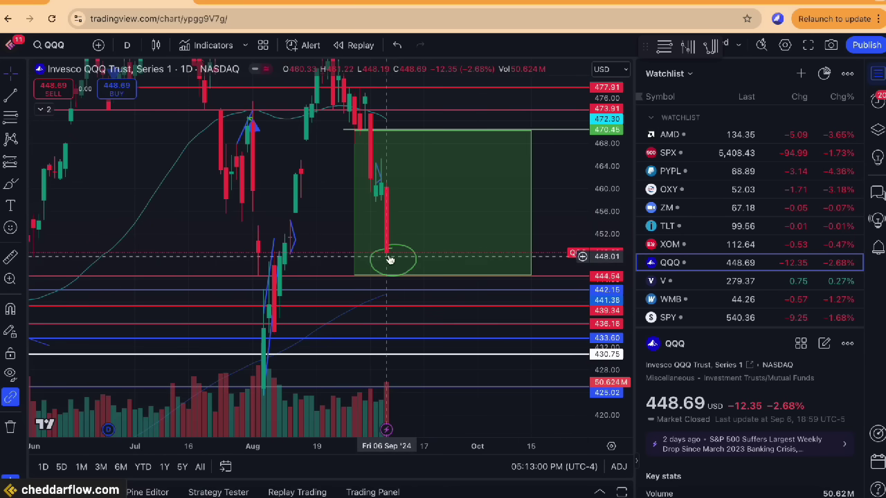
scroll(456, 212, "down", 3)
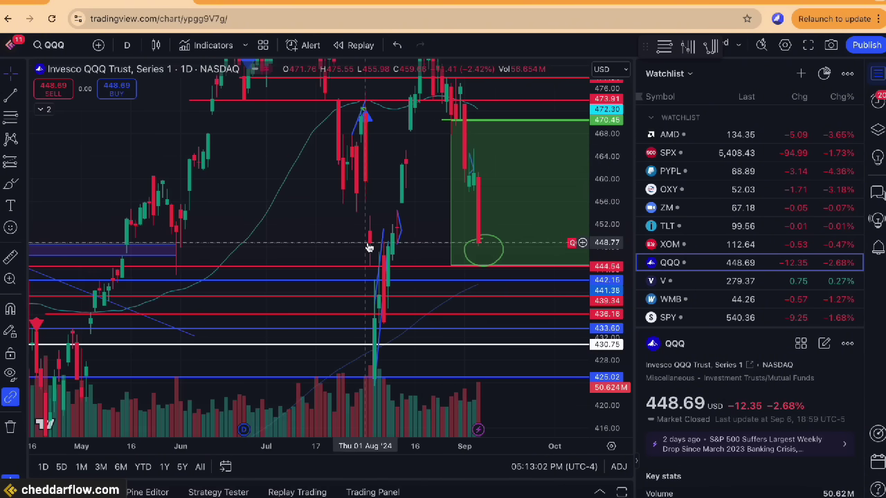
scroll(368, 247, "down", 2)
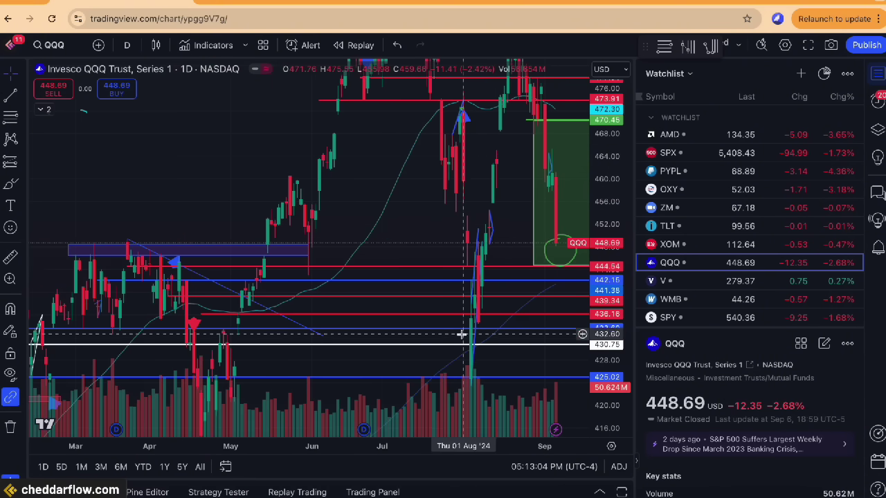
scroll(460, 336, "up", 3)
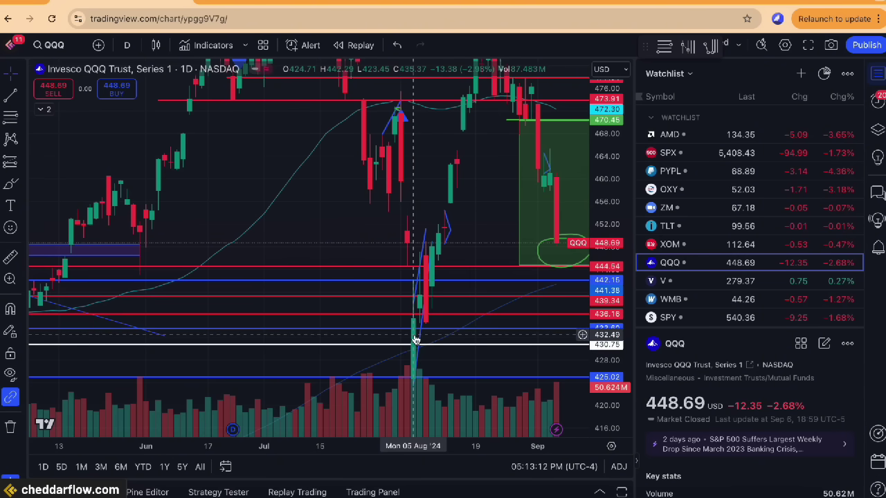
scroll(440, 252, "down", 1)
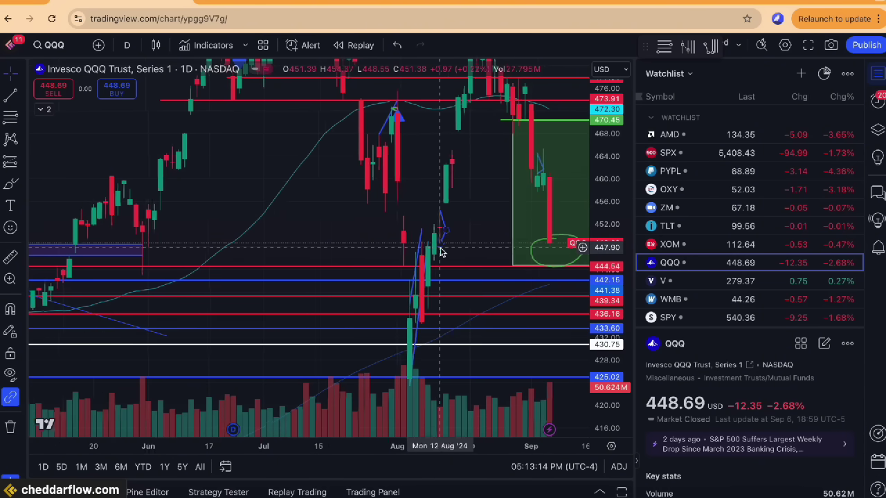
scroll(440, 252, "down", 2)
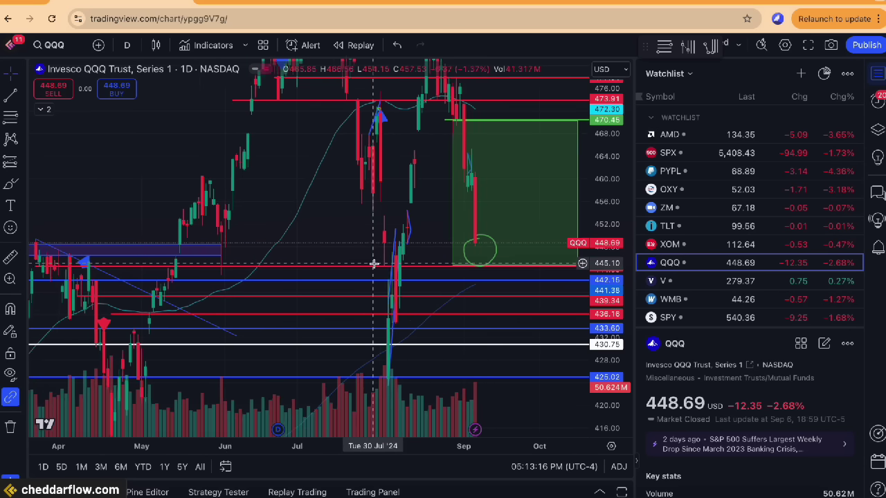
scroll(377, 263, "down", 1)
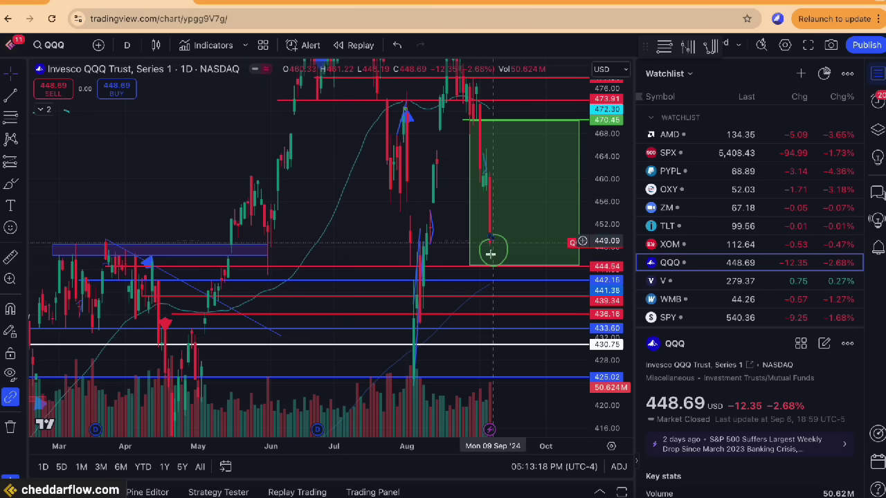
scroll(470, 285, "up", 3)
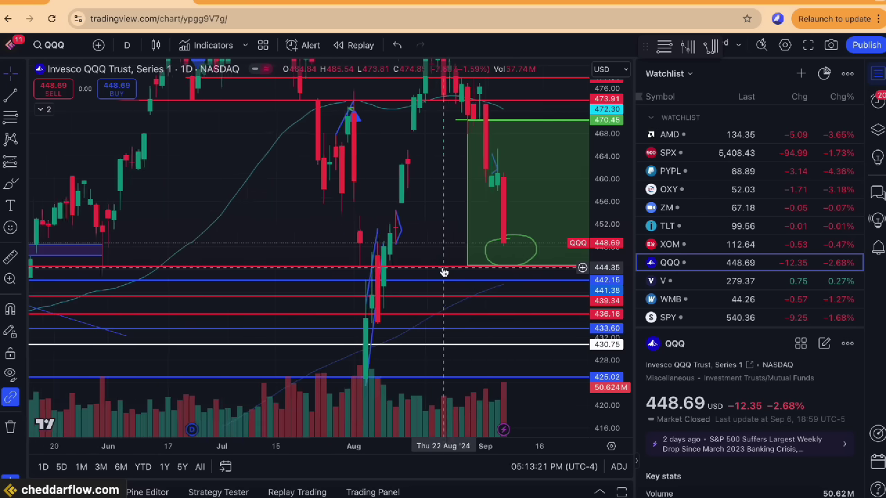
scroll(444, 272, "up", 2)
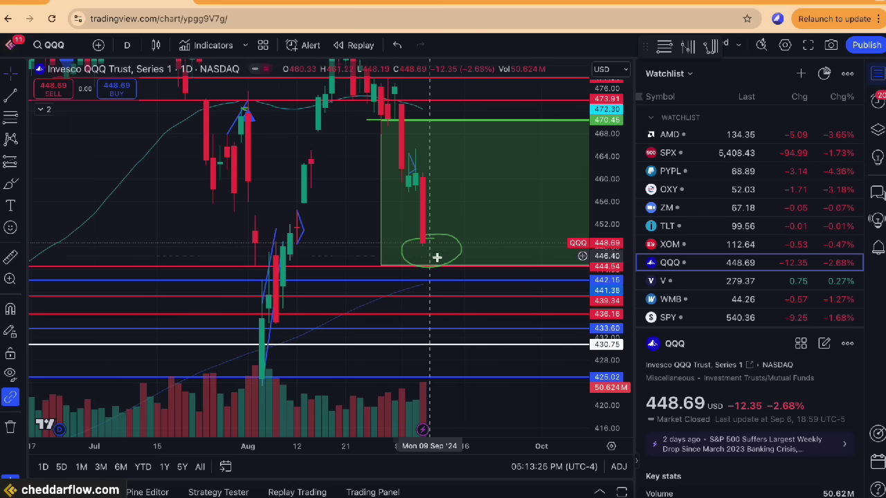
scroll(453, 233, "down", 1)
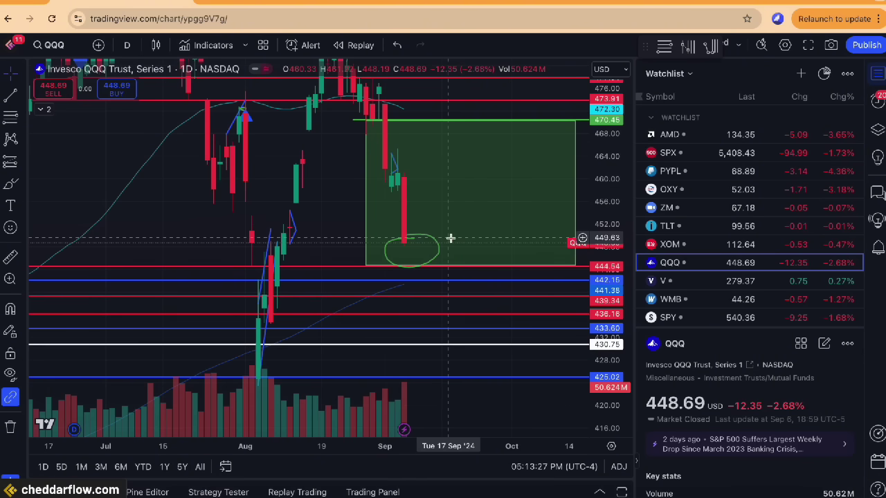
scroll(448, 249, "down", 3)
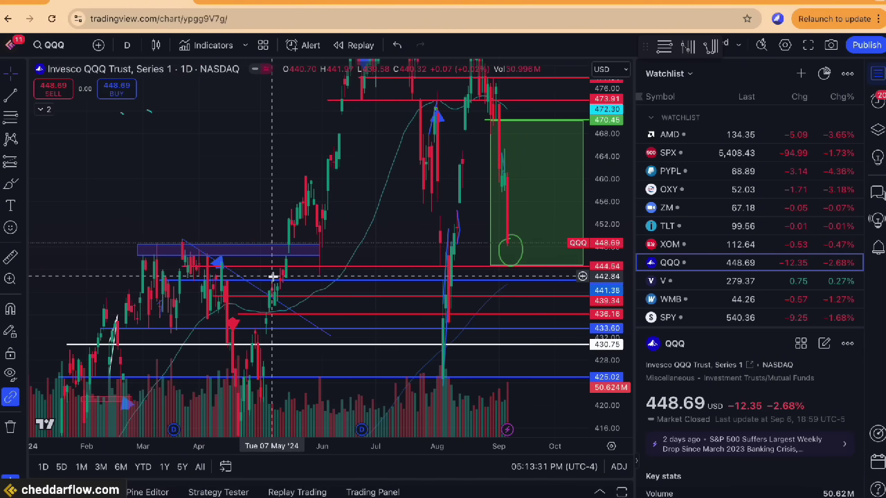
Examine QQQ's September 6 candle against the 444.54 line and the rising moving average beneath it.
scroll(273, 276, "up", 5)
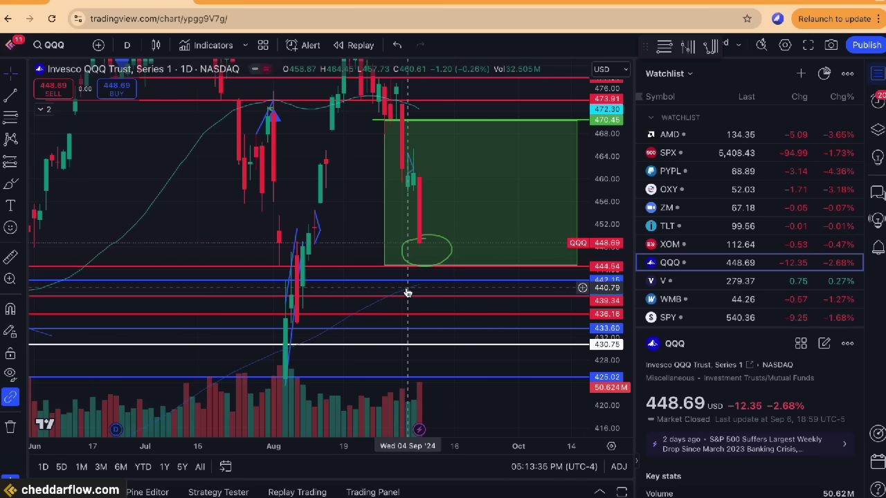
scroll(408, 294, "up", 3)
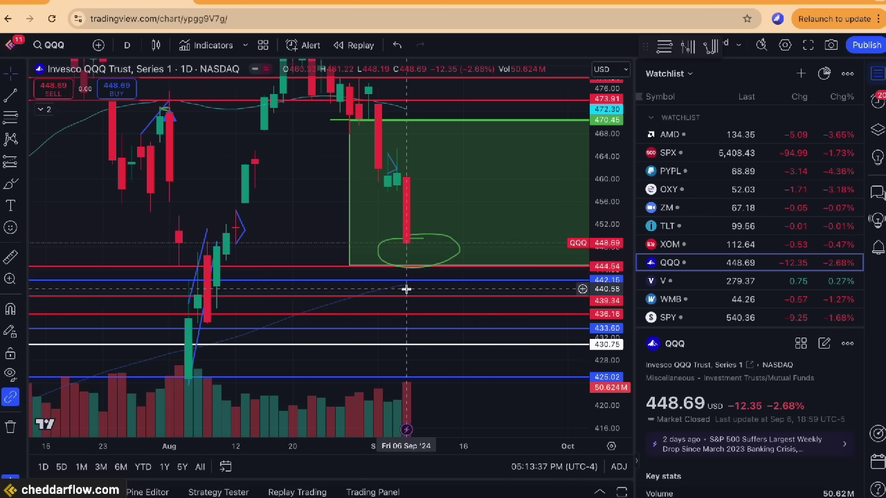
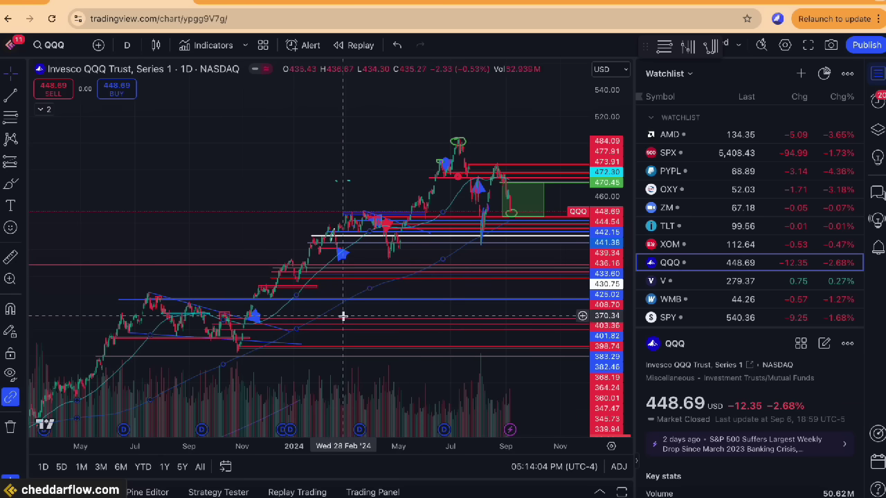
Examine QQQ's decline from the late-2021 peak against its moving averages around January 2022.
mouse_move(259, 368)
left_mouse_down()
mouse_move(429, 299)
mouse_move(376, 279)
mouse_move(312, 316)
mouse_move(411, 294)
left_mouse_up()
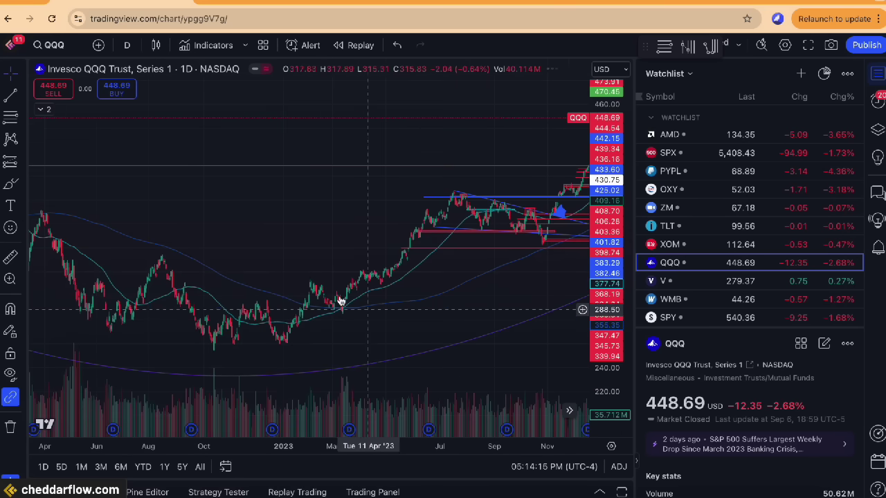
mouse_move(273, 284)
left_mouse_down()
mouse_move(271, 290)
mouse_move(455, 287)
mouse_move(345, 308)
left_mouse_up()
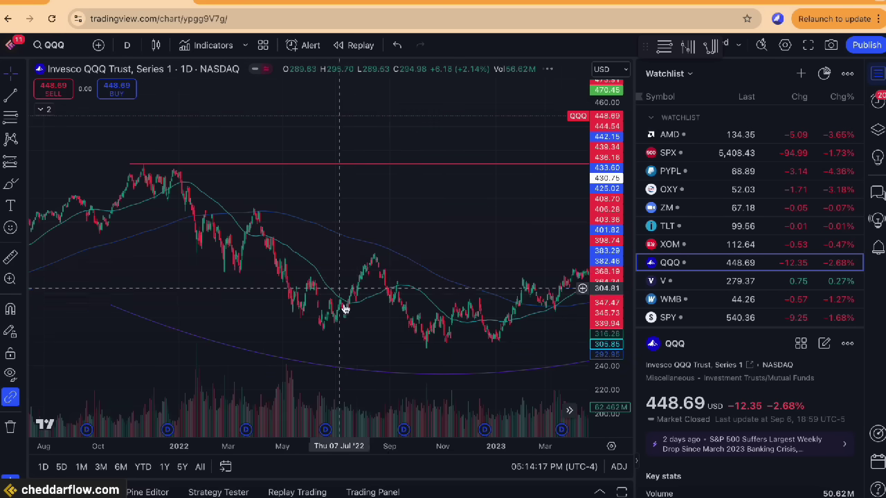
left_click(278, 199)
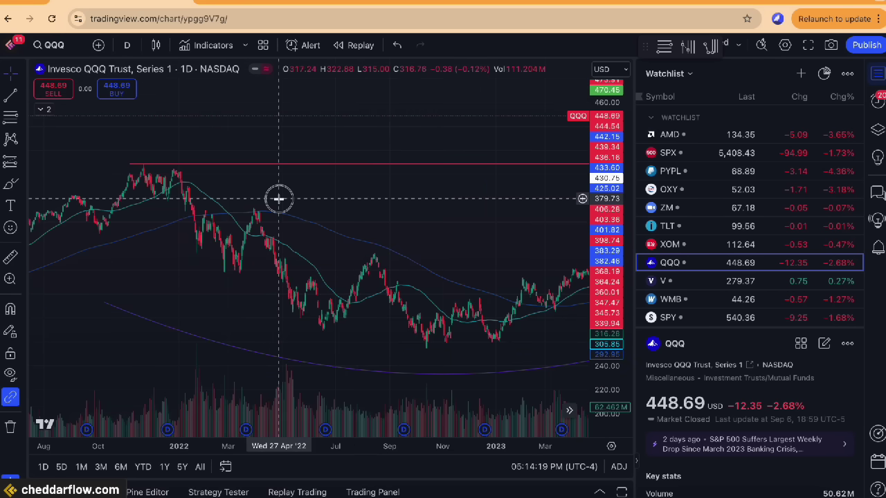
left_click_drag(278, 199, 401, 212)
scroll(309, 233, "up", 1)
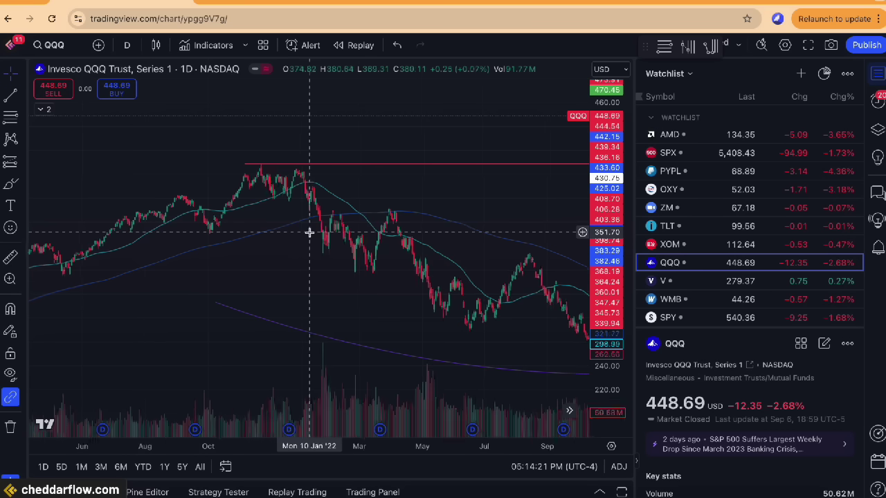
scroll(310, 233, "up", 4)
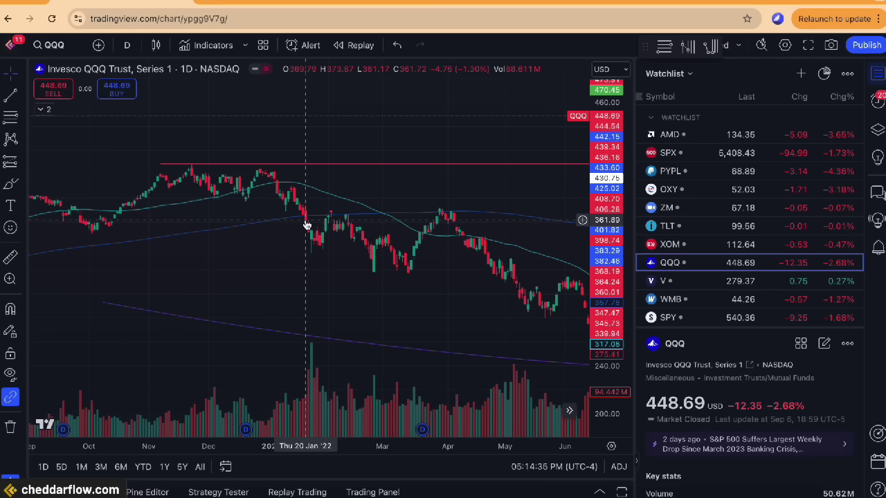
Measure QQQ's price decline from early January to mid-September 2022 and clear the measurement.
scroll(306, 225, "right", 10)
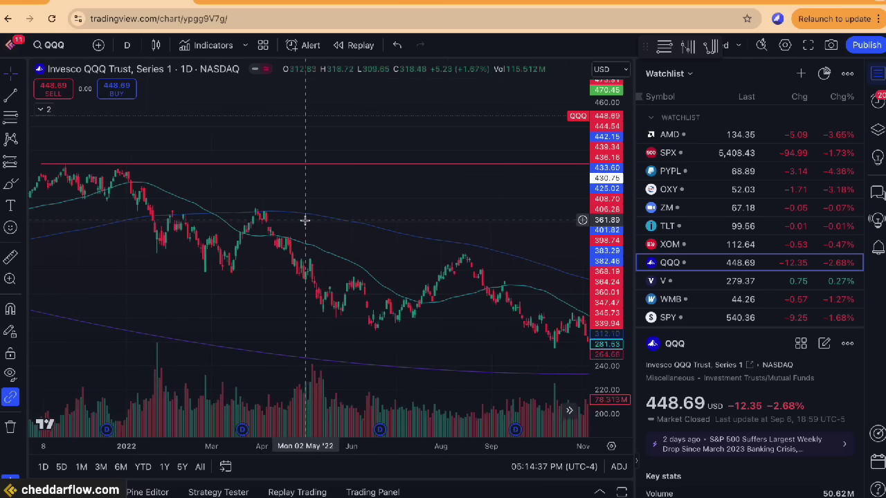
scroll(421, 282, "right", 5)
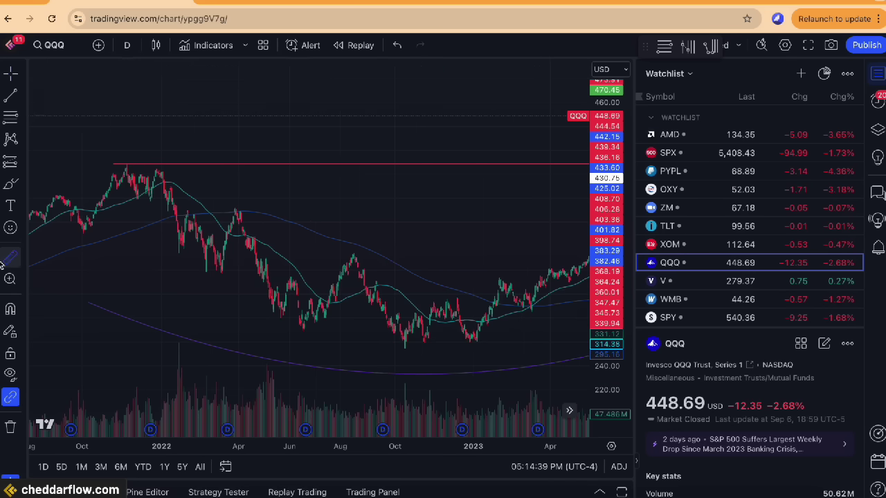
left_click(165, 217)
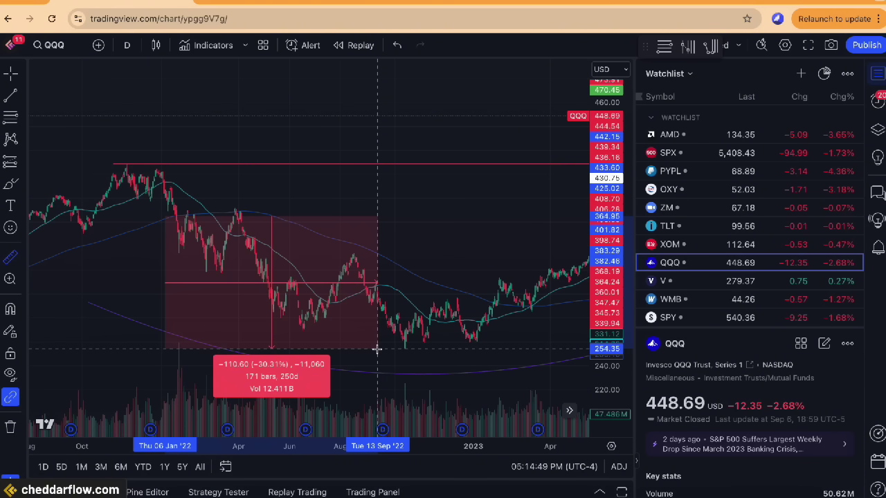
key("Escape")
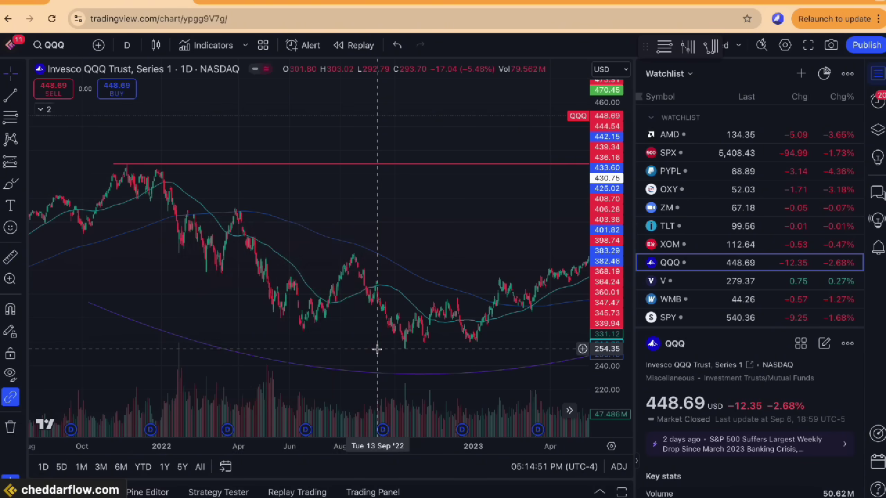
Return to QQQ's September 2024 candles and examine the area between the green circle, the 444.54 line and the rising moving average.
scroll(377, 349, "right", 10)
scroll(377, 348, "right", 10)
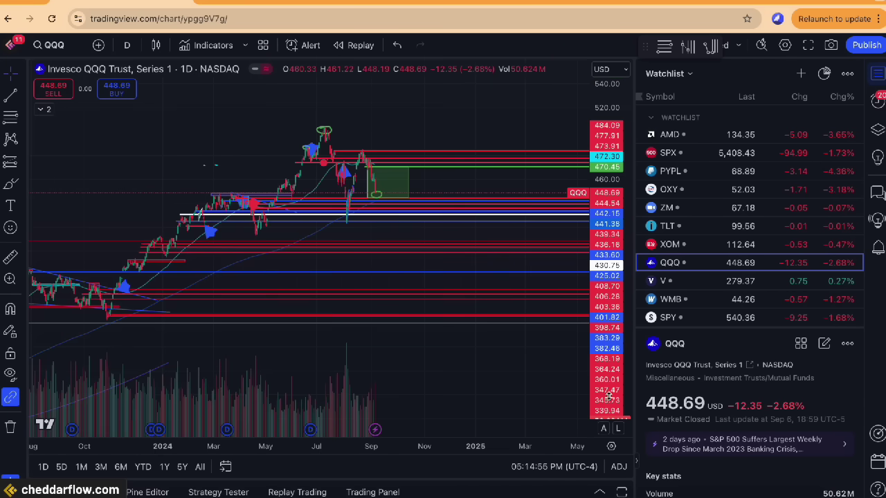
scroll(372, 307, "up", 5)
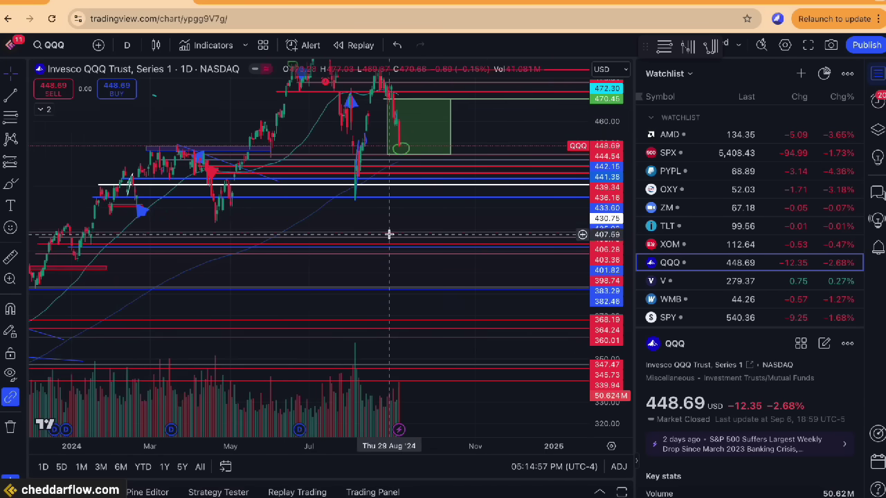
scroll(385, 217, "up", 5)
scroll(386, 363, "up", 5)
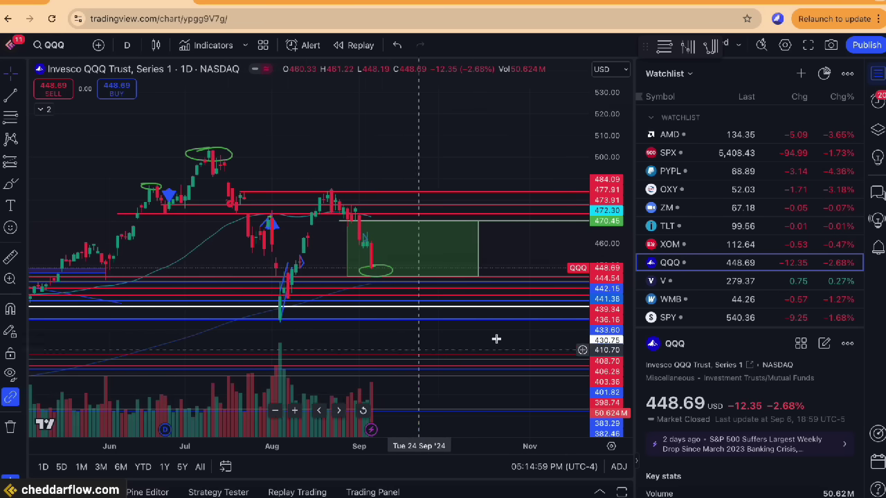
scroll(354, 321, "up", 2)
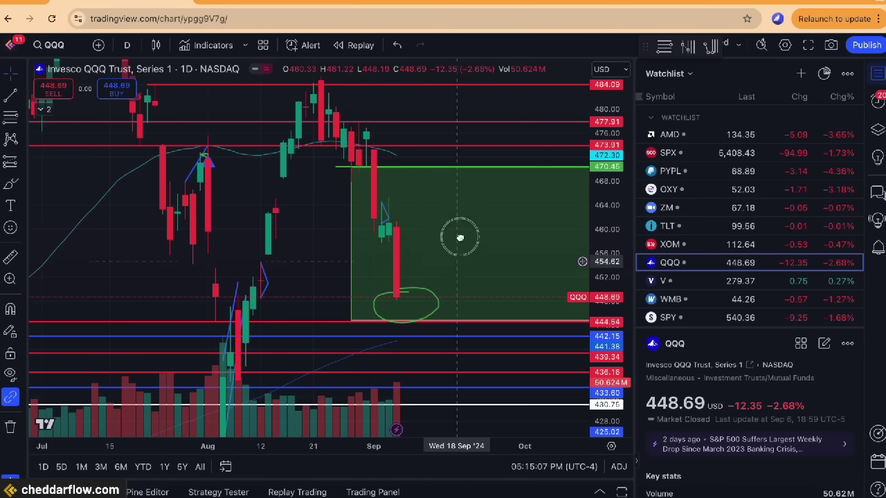
left_click_drag(419, 329, 400, 275)
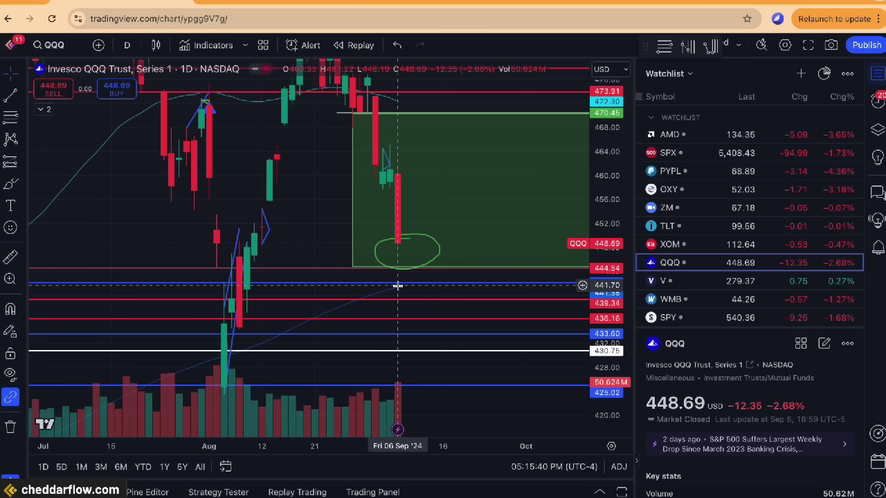
left_click_drag(403, 287, 397, 283)
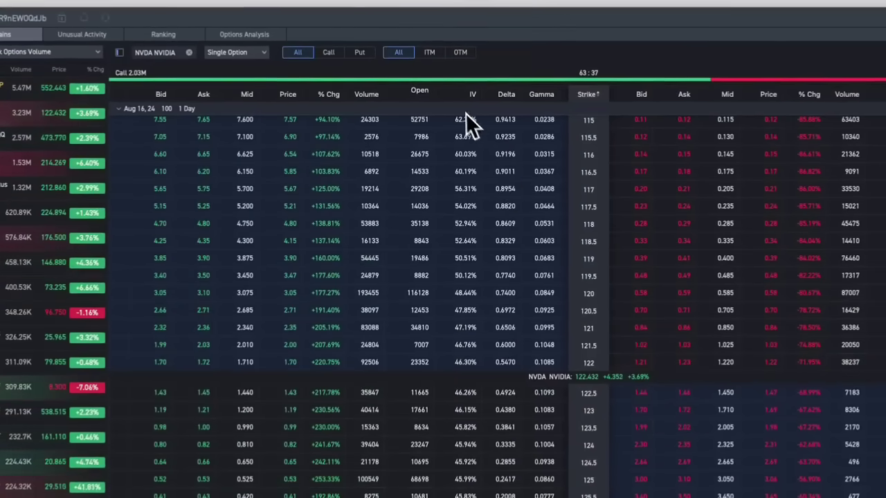
Switch to moomoo, view the calls and the puts in NVIDIA's August 16 options chain, and open the options analysis.
scroll(452, 106, "right", 3)
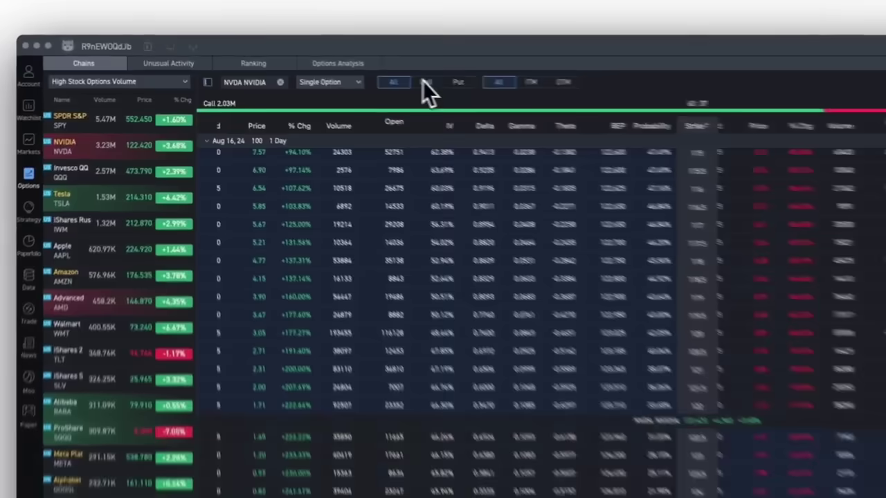
left_click(426, 82)
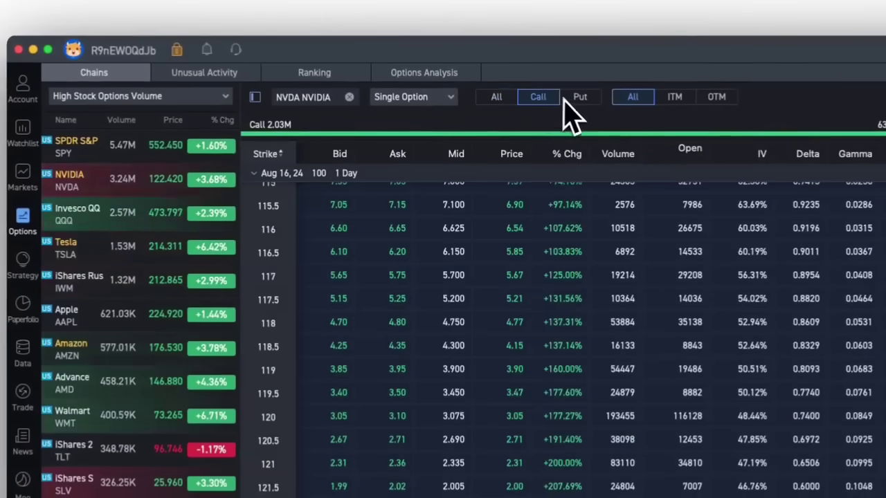
left_click(581, 98)
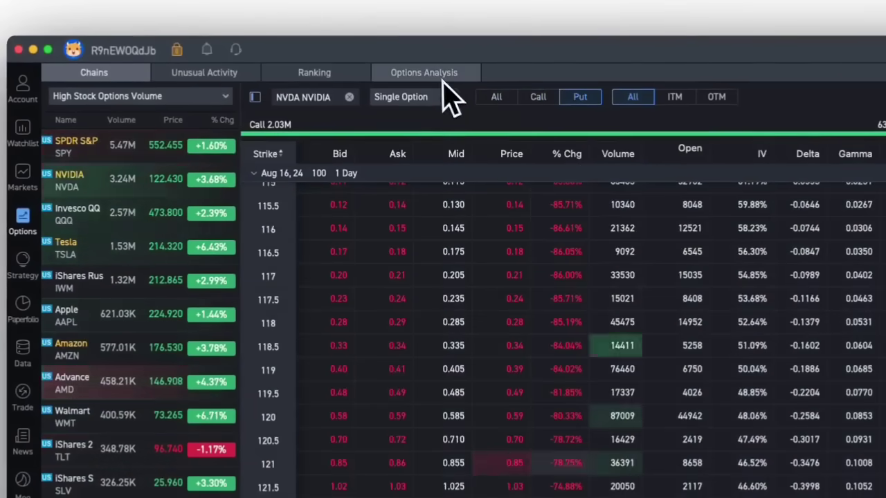
left_click(431, 83)
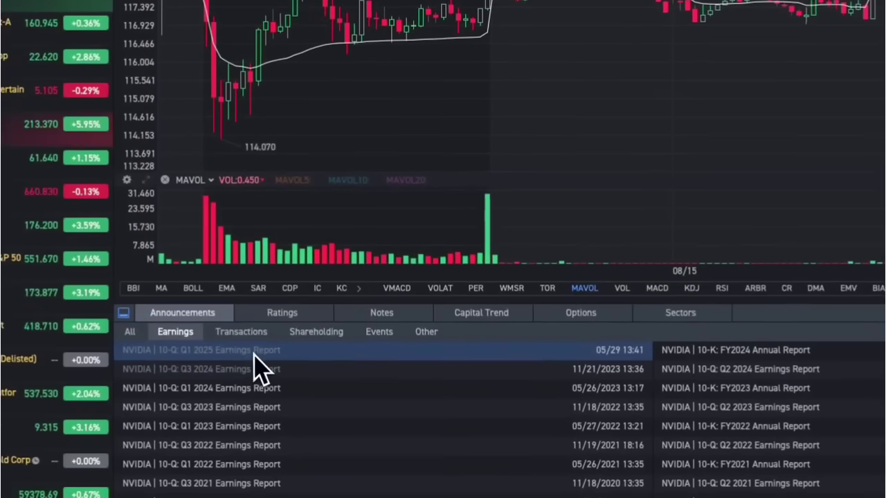
Open the Barclays article in NVIDIA's analyst ratings, read its list of recent ratings, and close it.
left_click(118, 372)
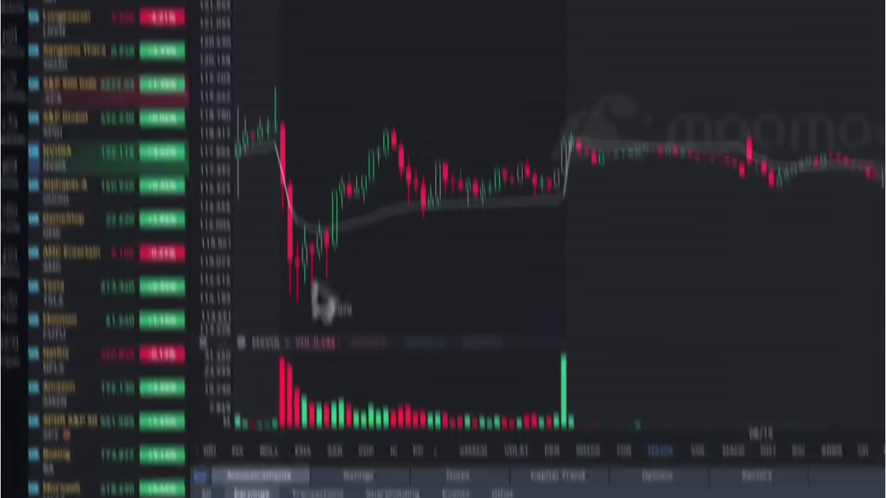
left_click(354, 335)
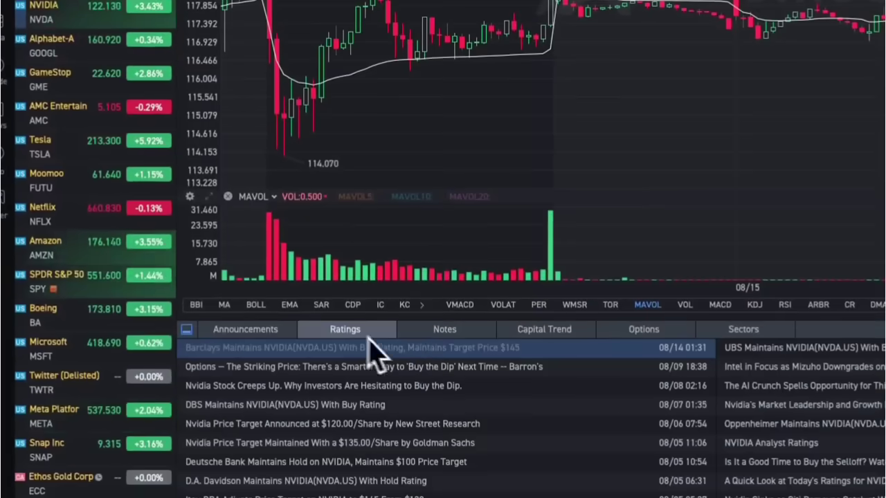
left_click(433, 348)
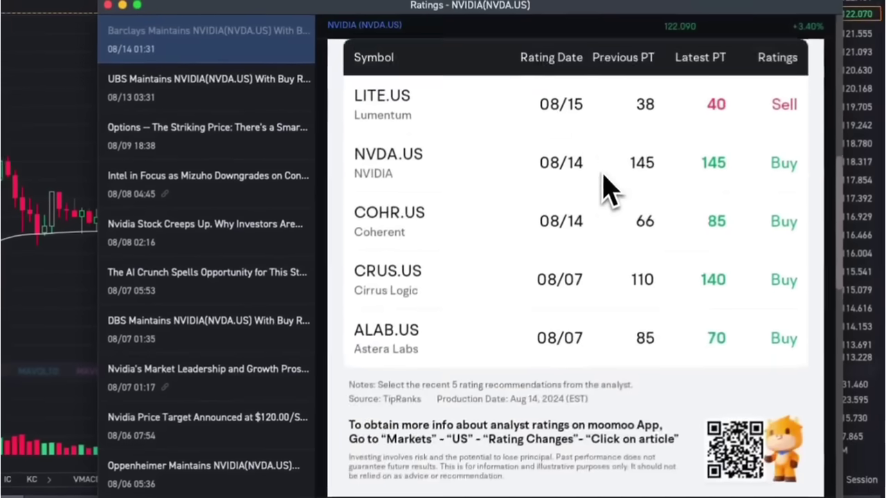
scroll(607, 187, "up", 5)
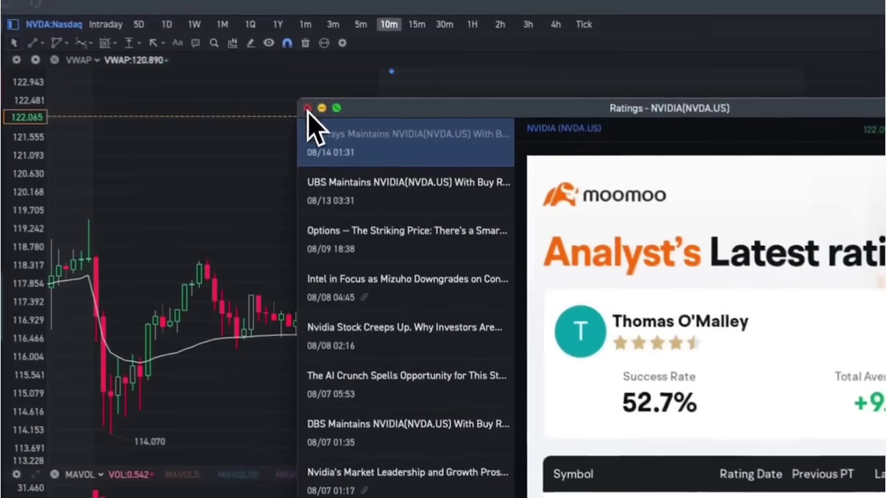
left_click(106, 5)
View NVIDIA's capital trend by day, week and month, and open its sectors information.
left_click(355, 290)
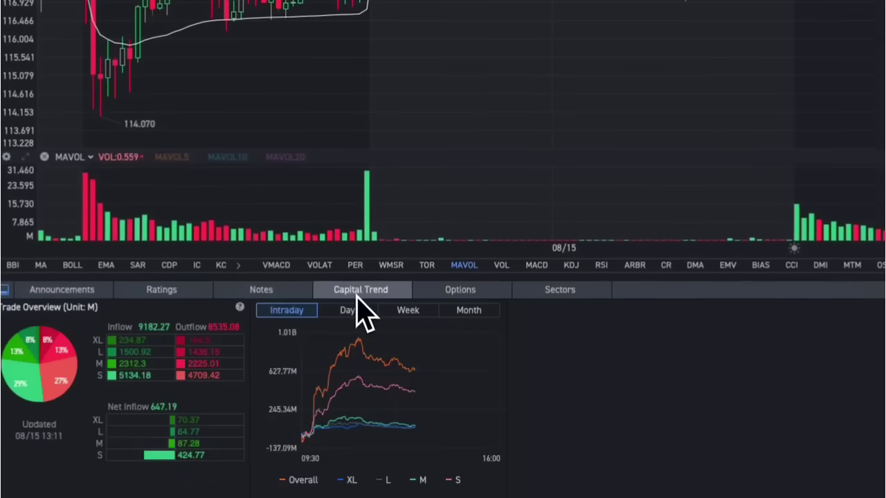
left_click(348, 311)
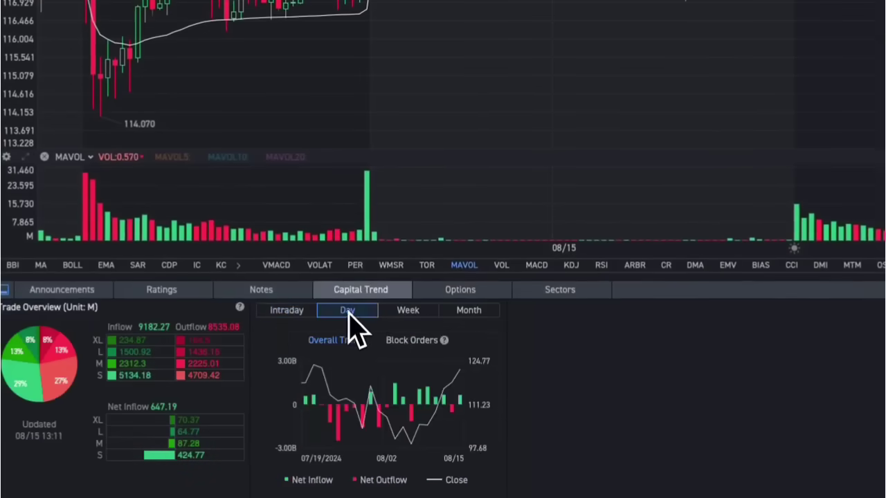
left_click(411, 313)
left_click(471, 313)
left_click(564, 291)
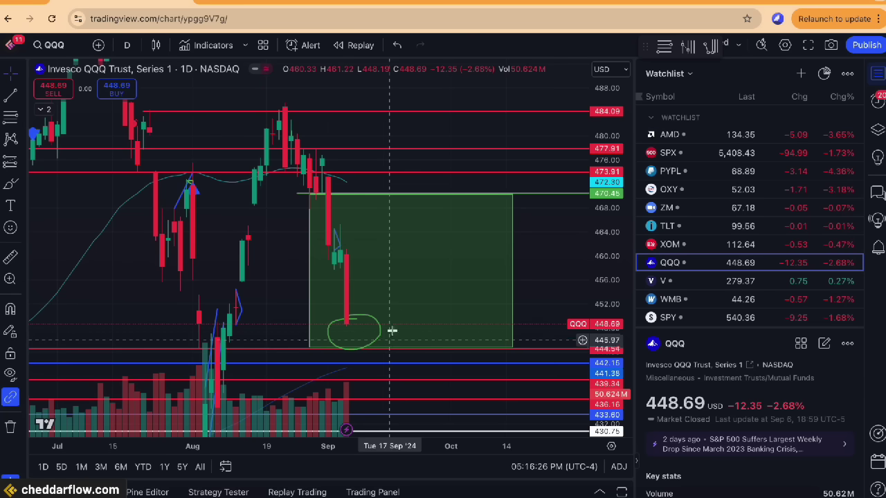
Switch back to the QQQ chart in TradingView and examine the circled area at the base of the green zone above 444.54.
left_click_drag(391, 330, 453, 247)
scroll(453, 247, "up", 2)
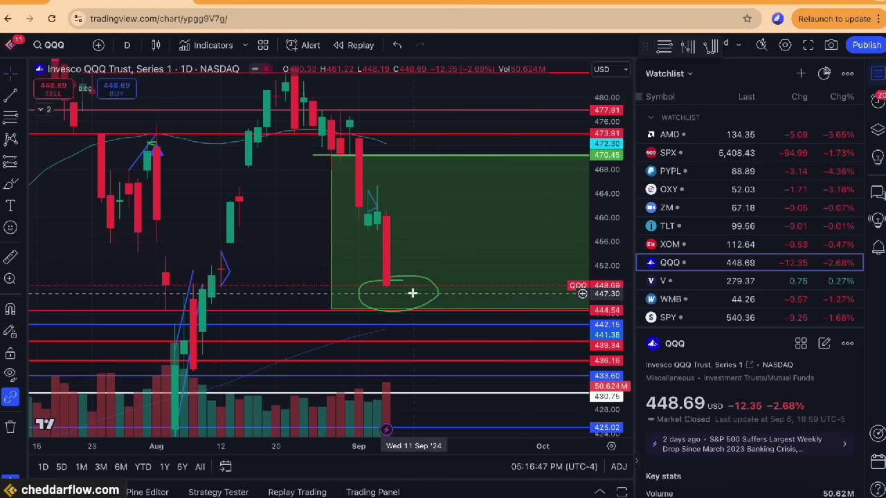
left_click_drag(412, 293, 380, 318)
left_click_drag(405, 178, 405, 185)
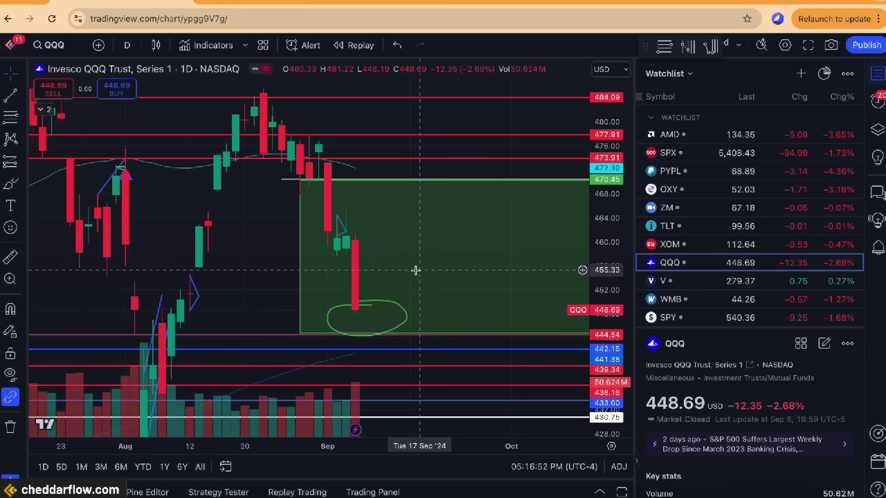
Compare the 470.45 line above QQQ's green zone with the price action from May through early September.
scroll(415, 267, "down", 3)
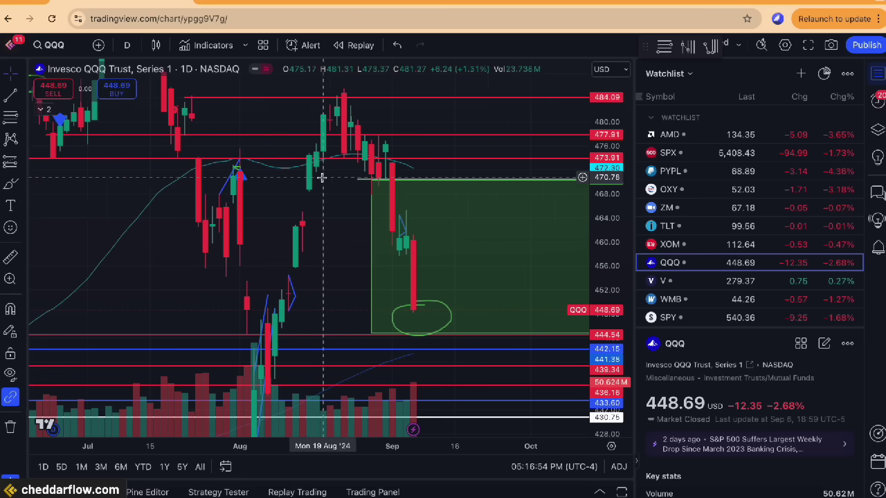
scroll(323, 178, "down", 5)
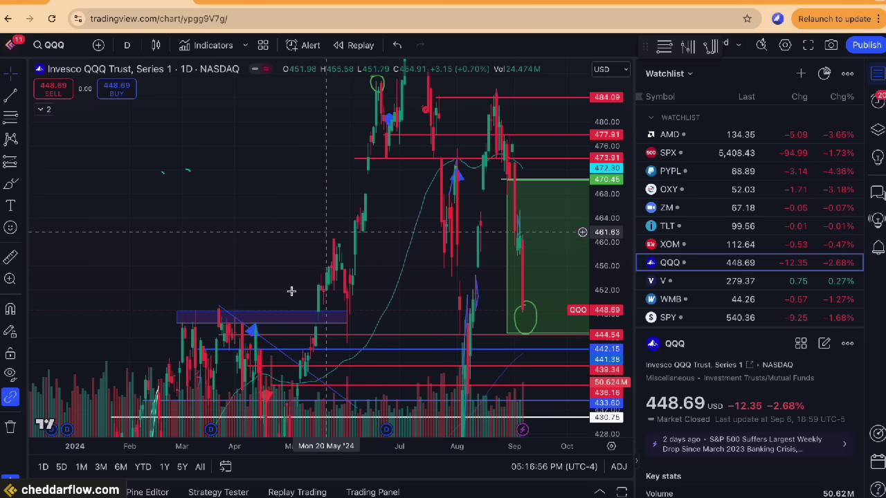
scroll(369, 203, "up", 5)
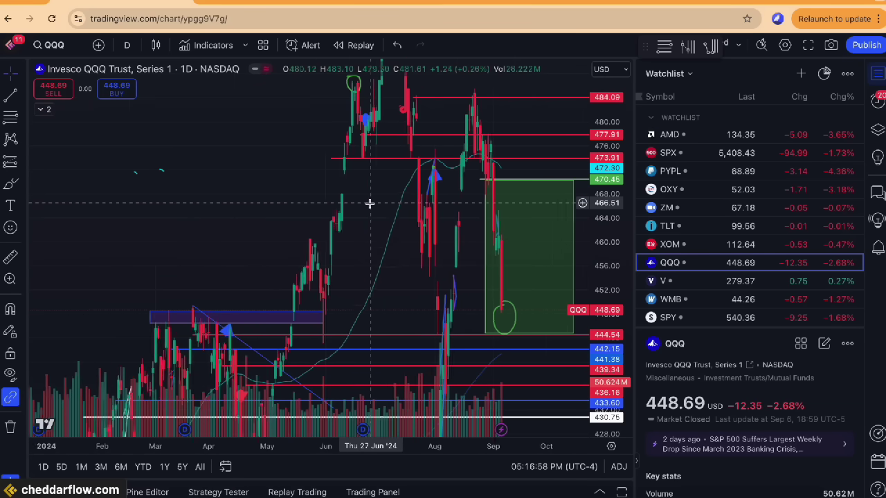
scroll(369, 203, "up", 5)
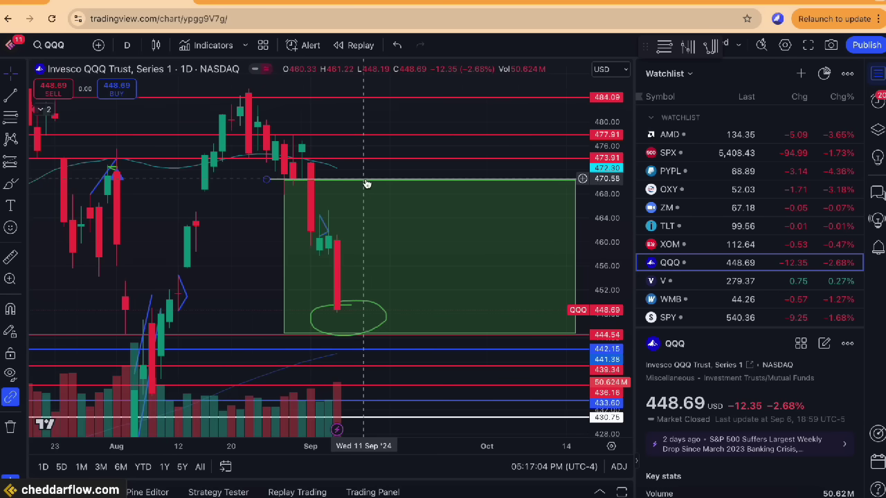
Brush possible QQQ paths: one rising above the 470.45 line, one falling below 444.54, and a zigzag inside the green zone.
scroll(366, 184, "down", 5)
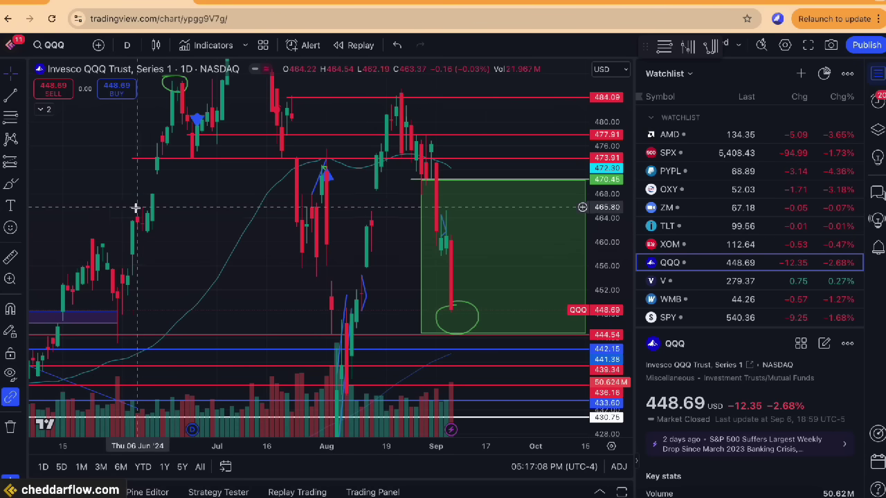
scroll(415, 201, "up", 5)
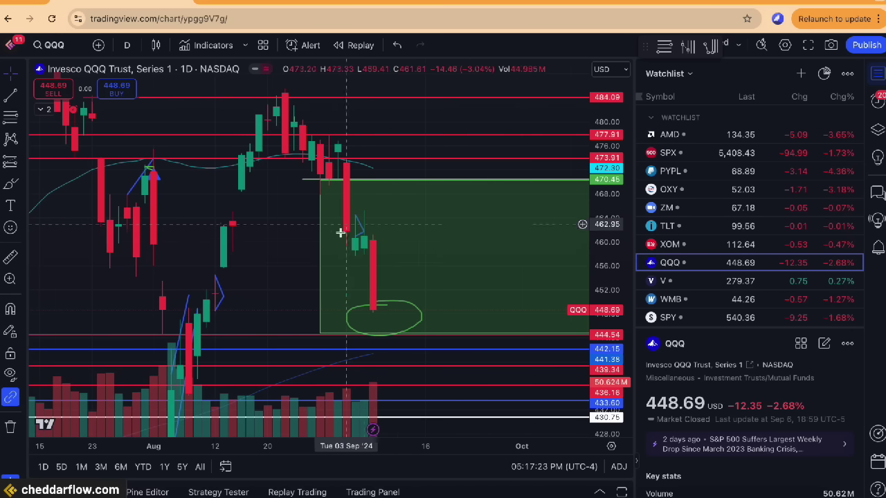
left_click_drag(371, 307, 317, 302)
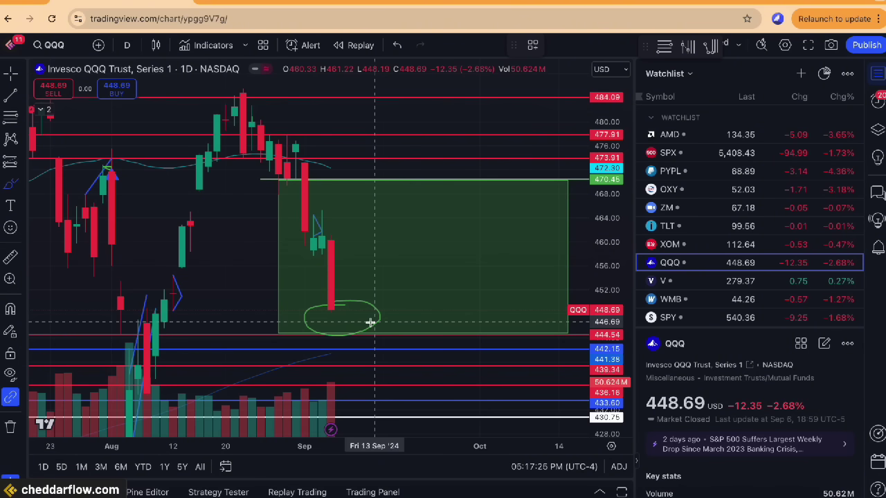
scroll(345, 315, "down", 1)
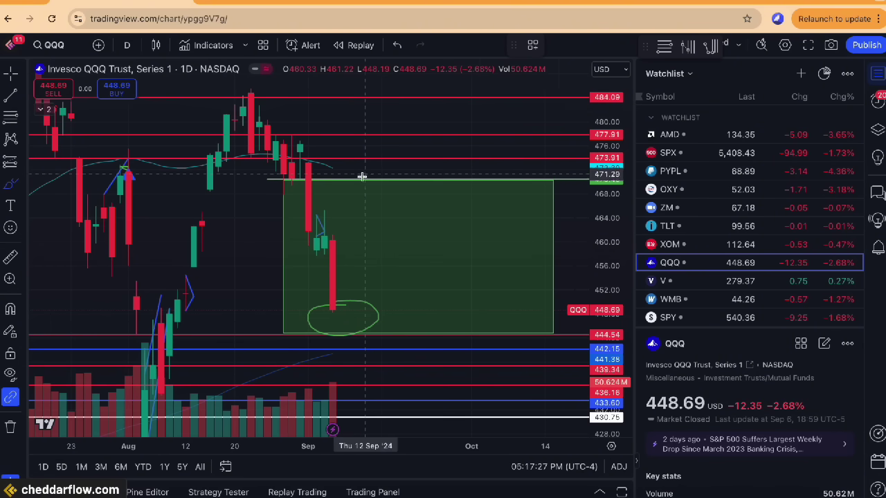
left_click_drag(373, 176, 398, 117)
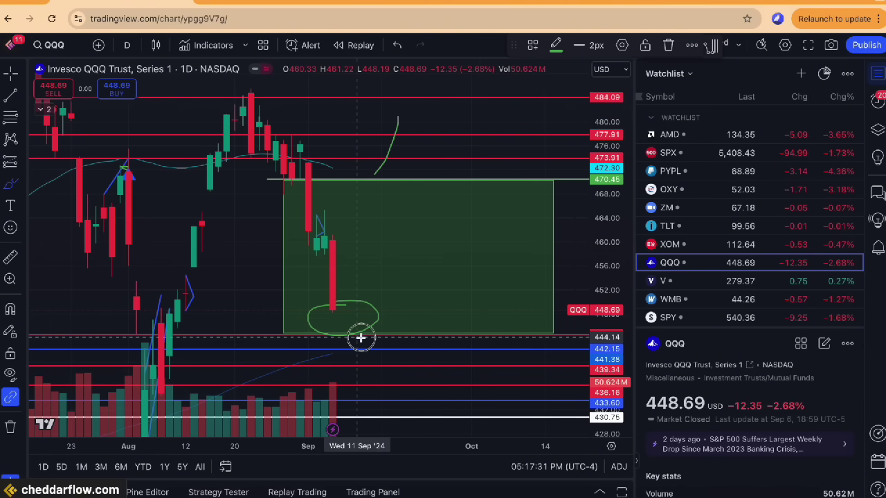
left_click_drag(362, 338, 404, 393)
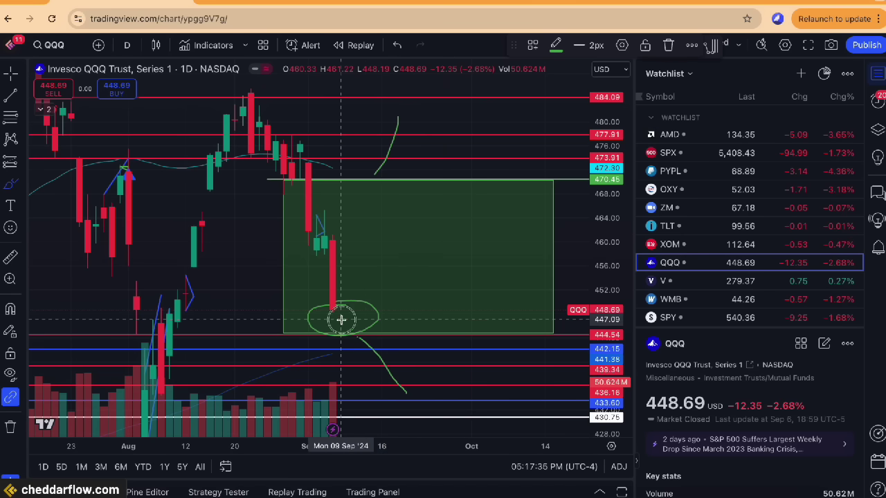
mouse_move(344, 316)
left_mouse_down()
mouse_move(369, 243)
mouse_move(393, 240)
mouse_move(419, 295)
mouse_move(441, 198)
mouse_move(475, 283)
mouse_move(510, 214)
mouse_move(518, 304)
left_mouse_up()
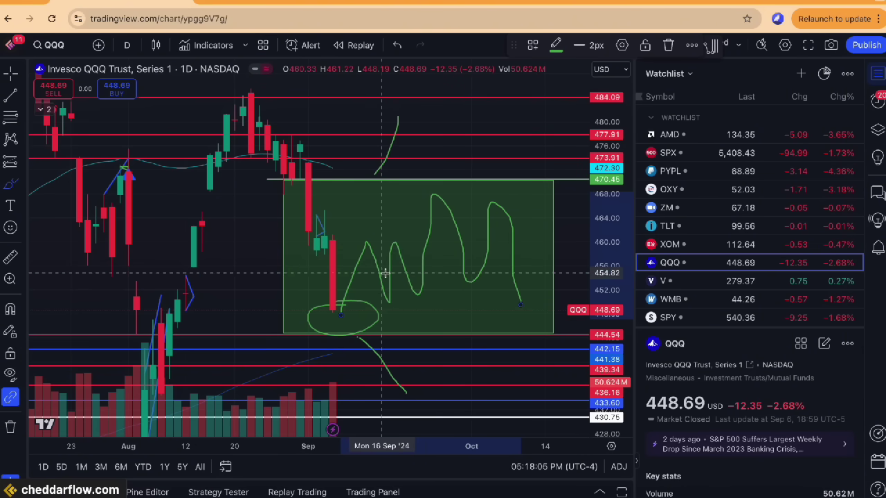
scroll(348, 217, "down", 1)
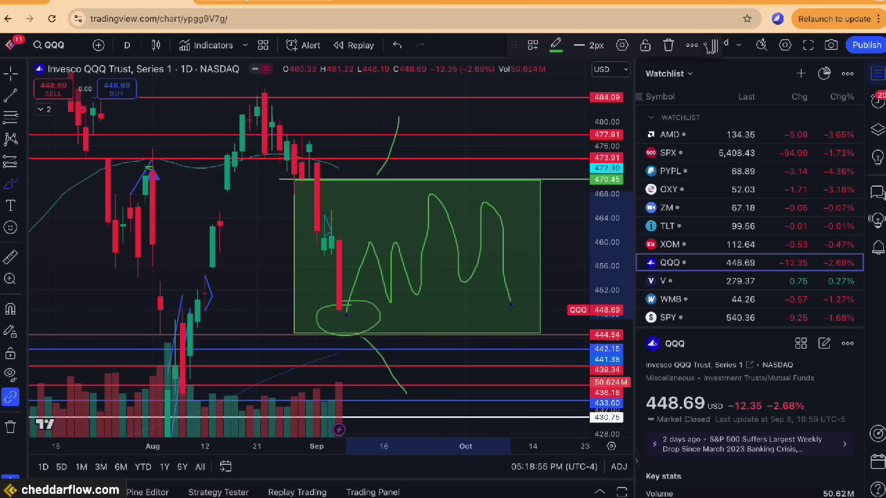
Switch to Cheddar Flow and review the latest options order flow and the large SPY dark pool prints.
left_click(388, 5)
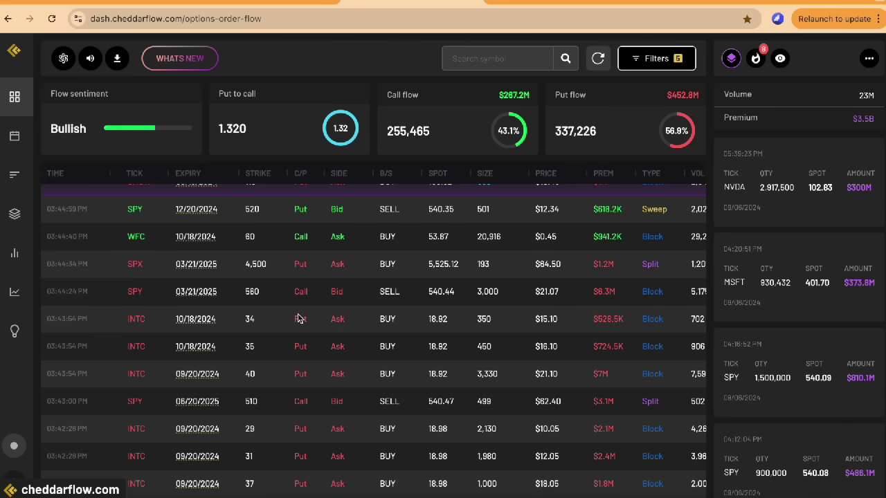
scroll(337, 316, "up", 2)
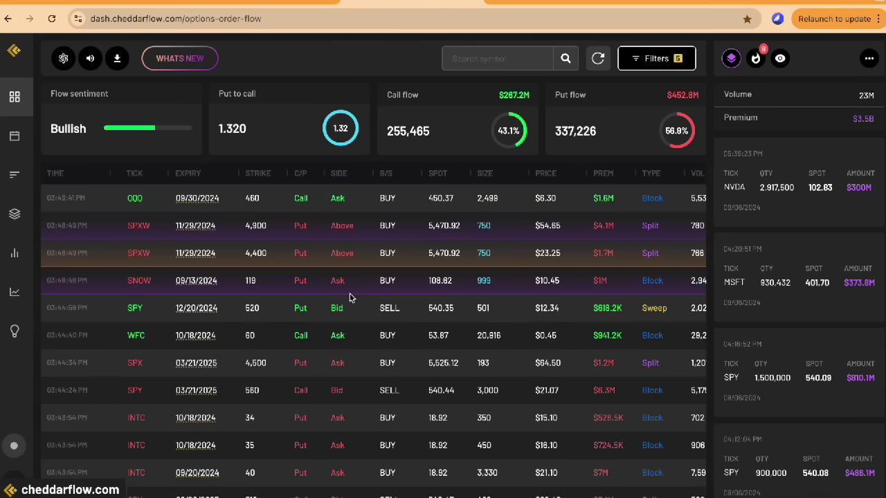
scroll(774, 354, "down", 1)
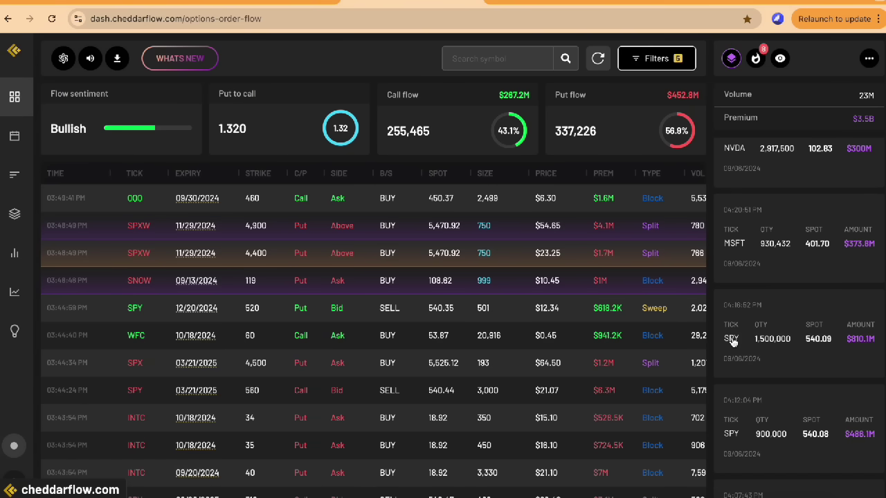
Switch back to TradingView, load the SPY chart and clear the descending green stroke beside the September candles.
left_click(125, 5)
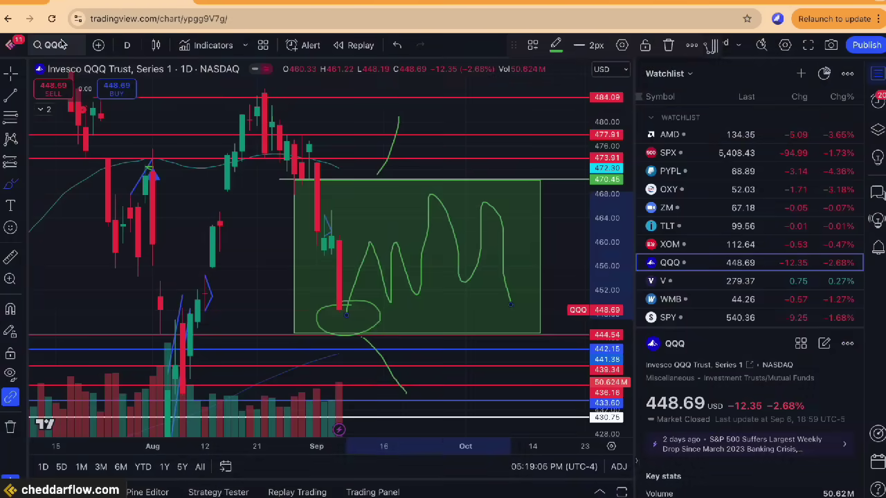
type("SPY")
key("Return")
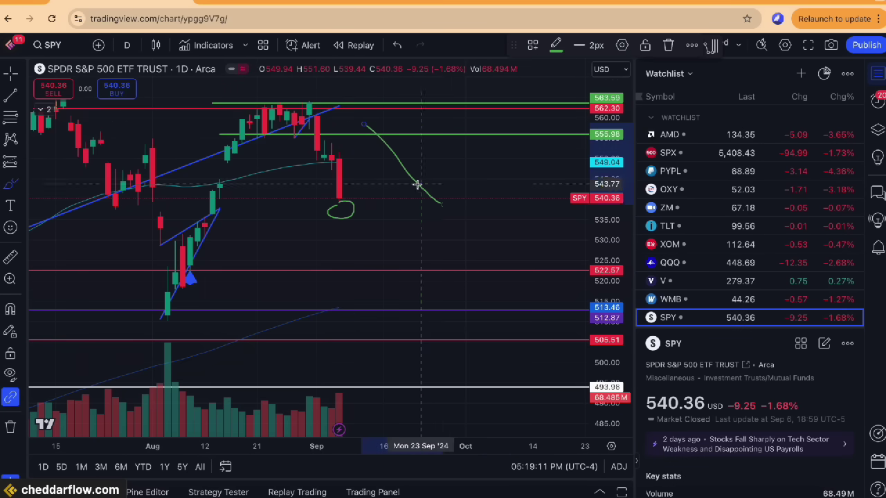
left_click_drag(415, 184, 483, 265)
double_click(609, 362)
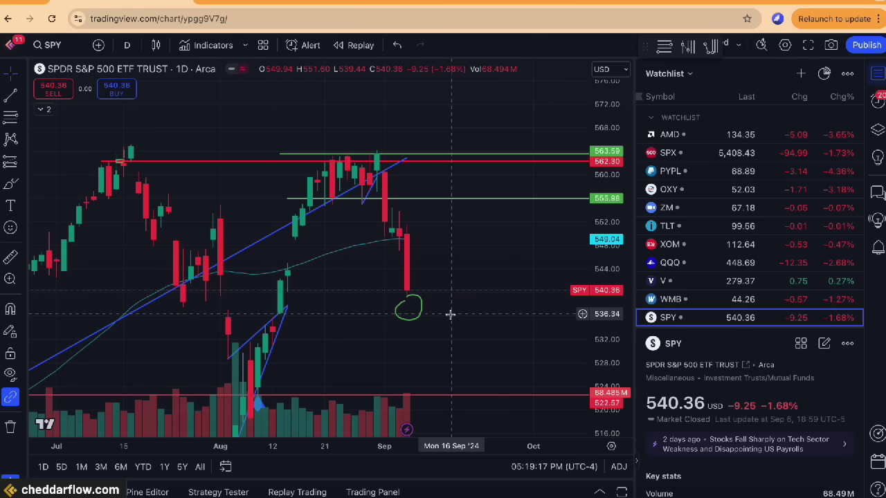
Examine SPY's late-August range between the 555.98 and 563.59 lines and the early-September drop below it.
scroll(450, 315, "right", 5)
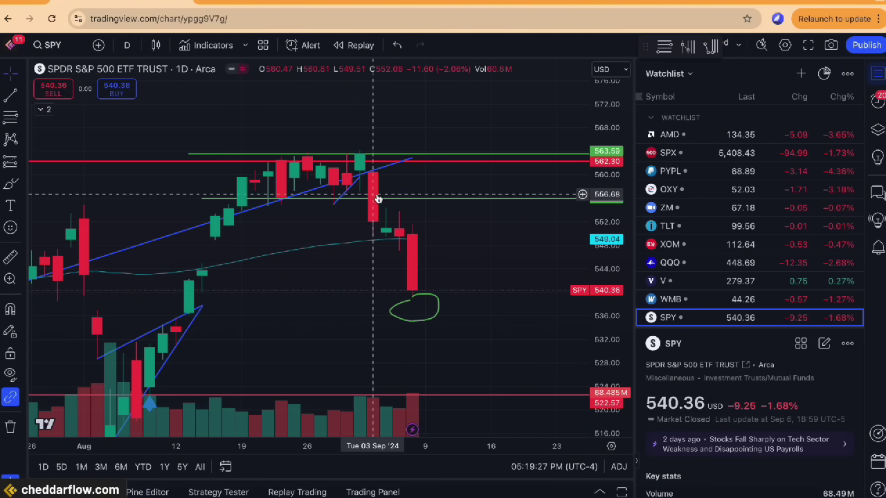
left_click_drag(419, 184, 432, 224)
scroll(432, 224, "down", 2)
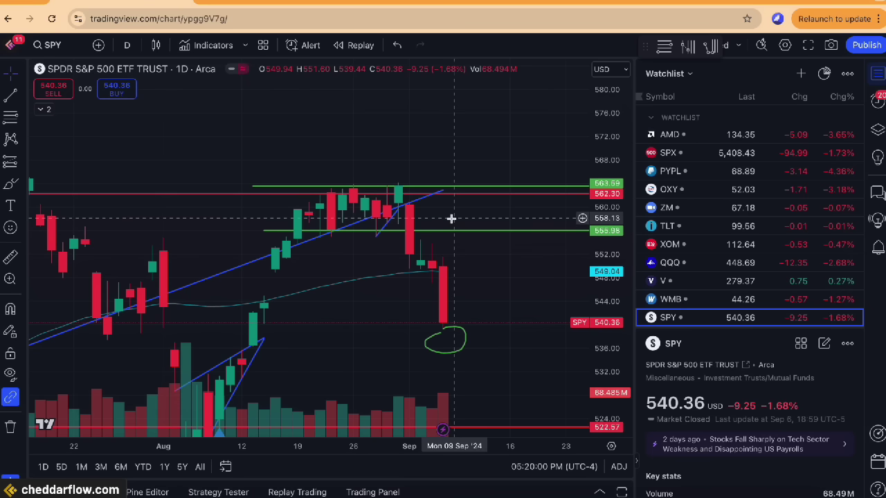
scroll(448, 277, "up", 2)
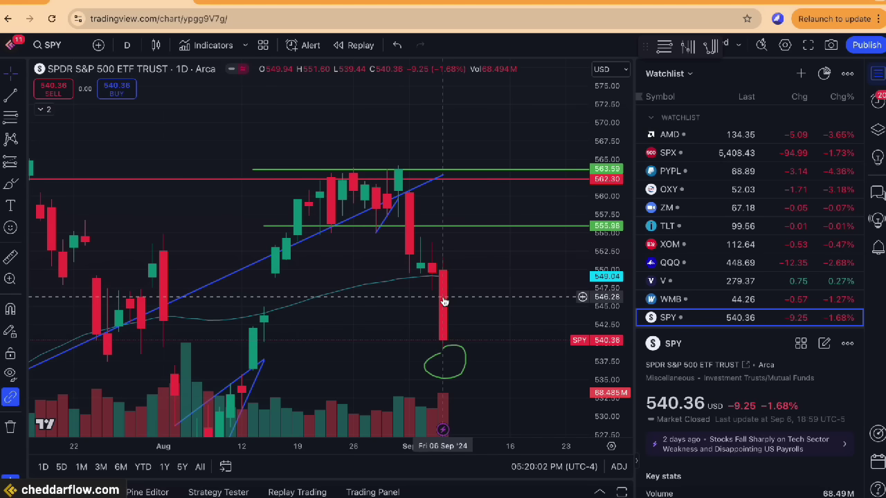
scroll(442, 297, "up", 2)
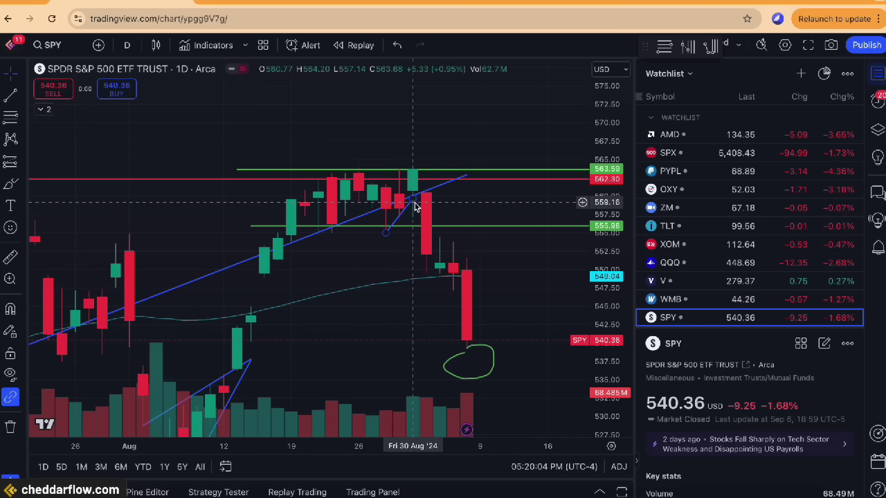
scroll(368, 218, "up", 1)
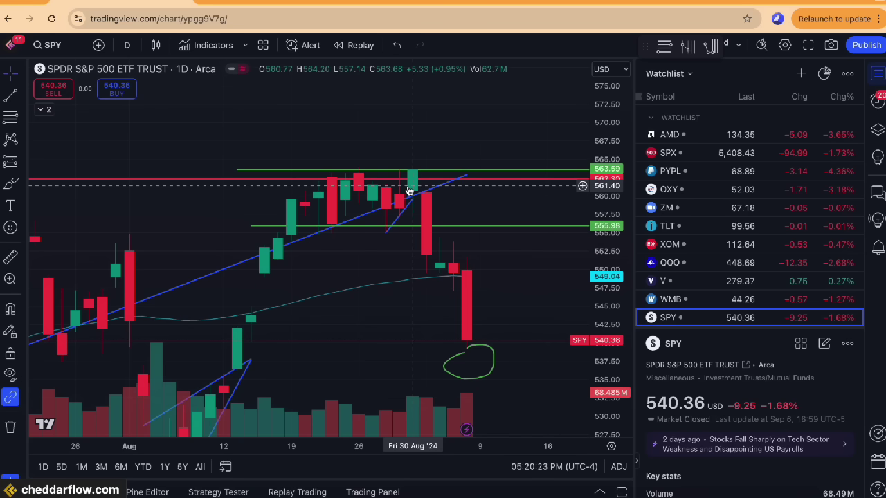
scroll(346, 197, "down", 2)
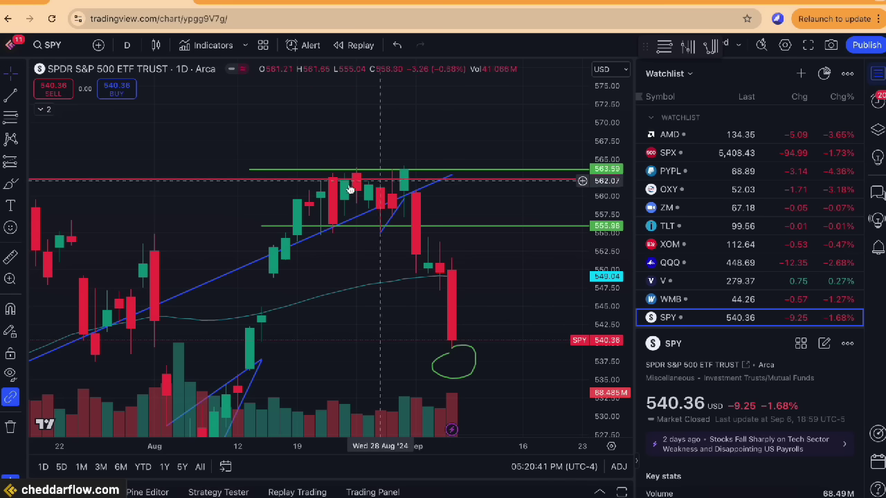
Brush possible SPY paths from late August: sideways between 555.98 and 563.59, upward above 563.59, and downward along the September 3 candle.
mouse_move(378, 204)
left_mouse_down()
mouse_move(318, 204)
mouse_move(402, 184)
mouse_move(425, 201)
mouse_move(479, 186)
left_mouse_up()
left_click(10, 183)
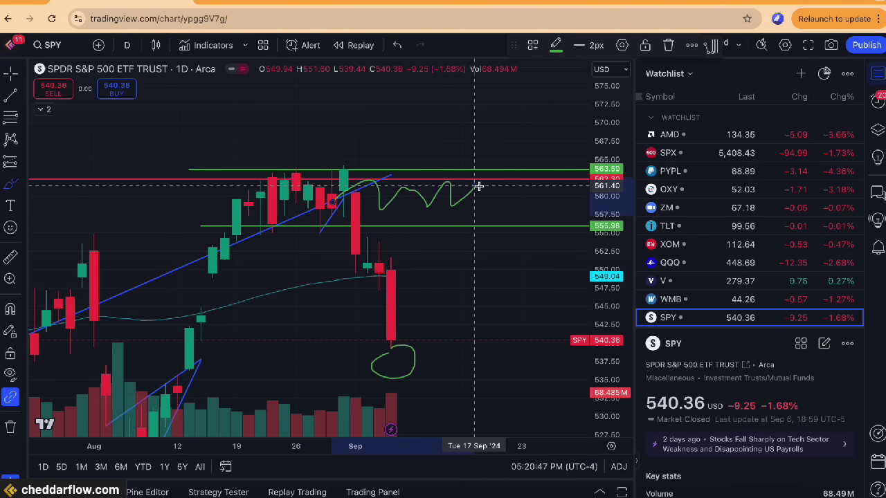
scroll(479, 186, "down", 2)
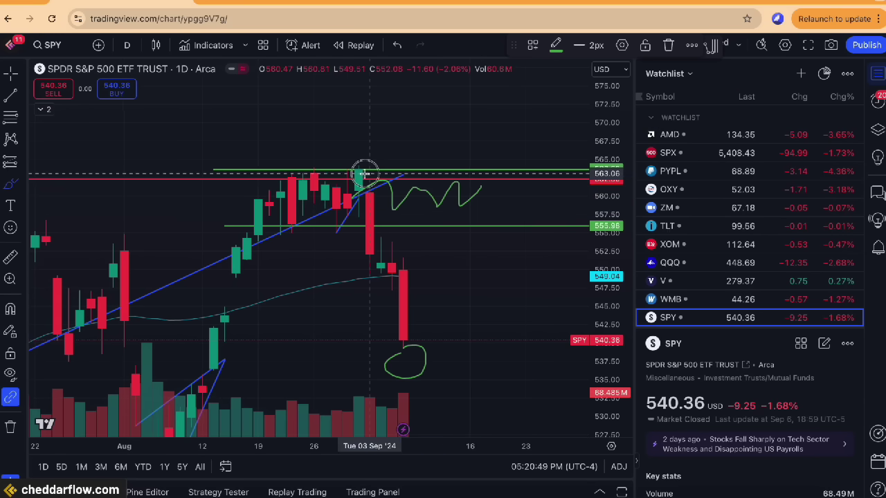
left_click_drag(367, 171, 393, 112)
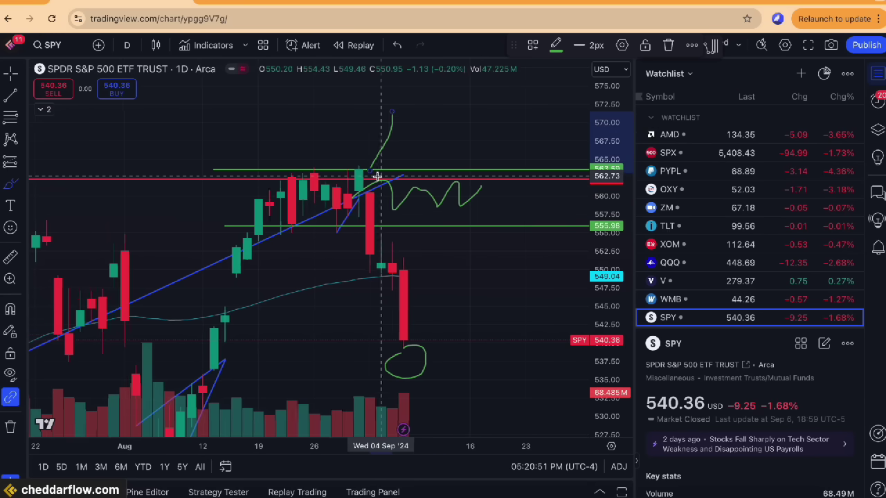
scroll(377, 177, "up", 1)
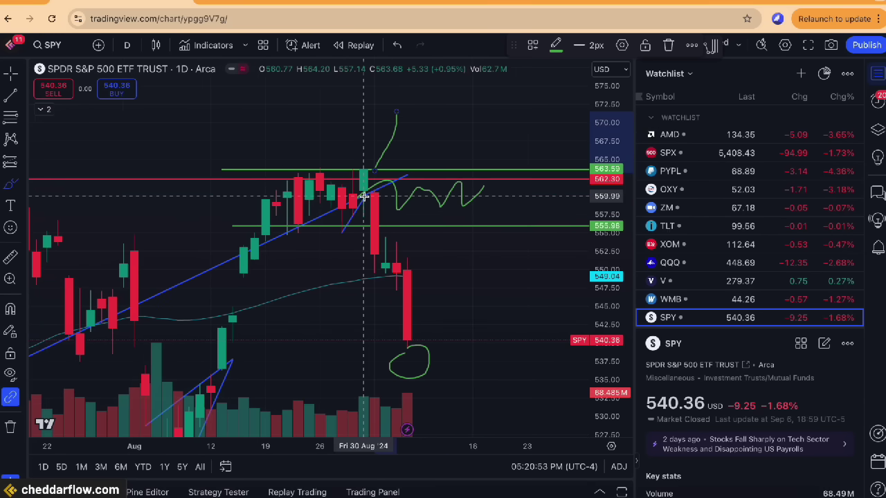
left_click_drag(364, 197, 371, 265)
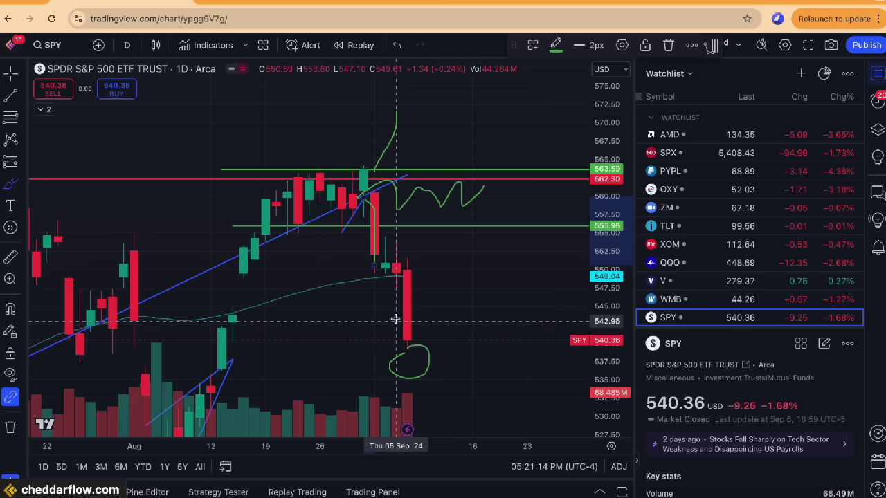
Open the dark pool levels in Cheddar Flow, read the table down to the 540.09 and 540.08 rows, and return to TradingView's SPY chart.
left_click(395, 7)
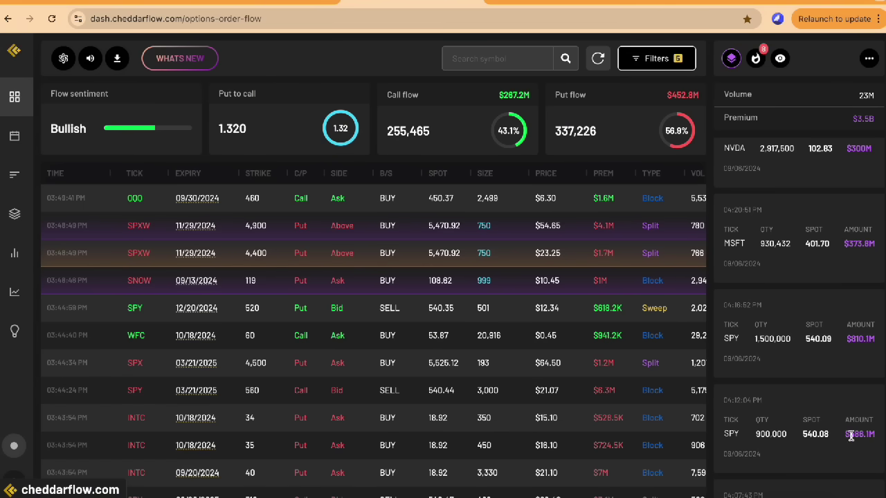
left_click(15, 220)
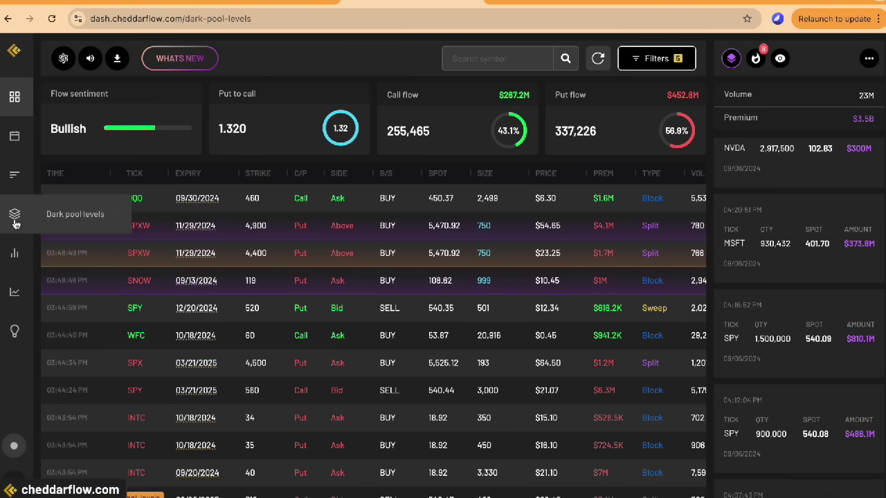
scroll(549, 264, "down", 5)
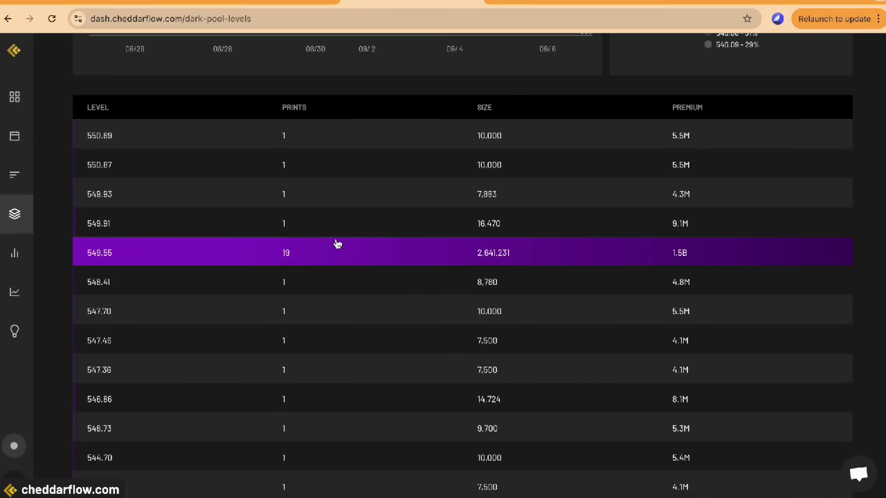
scroll(339, 243, "down", 3)
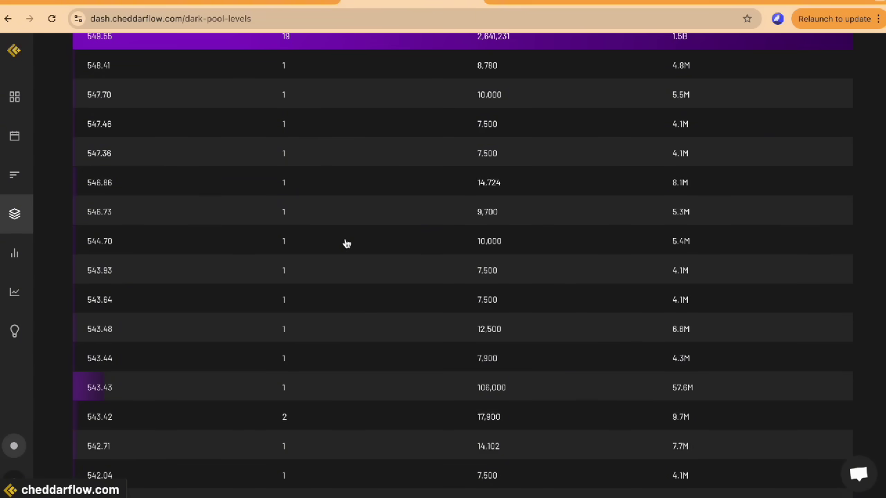
scroll(346, 243, "down", 2)
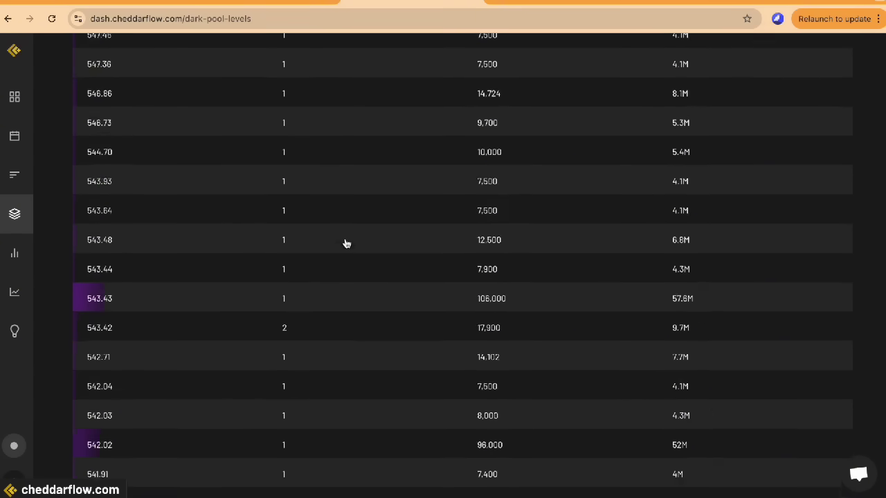
scroll(367, 309, "down", 3)
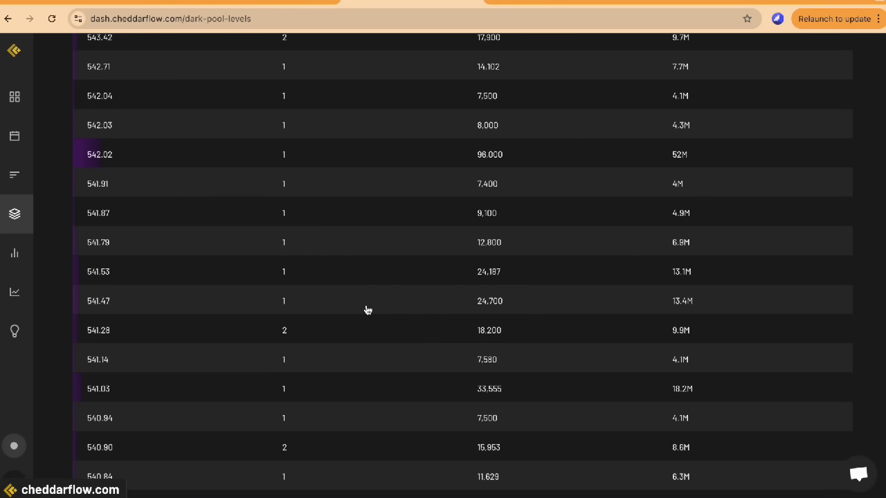
scroll(367, 309, "down", 3)
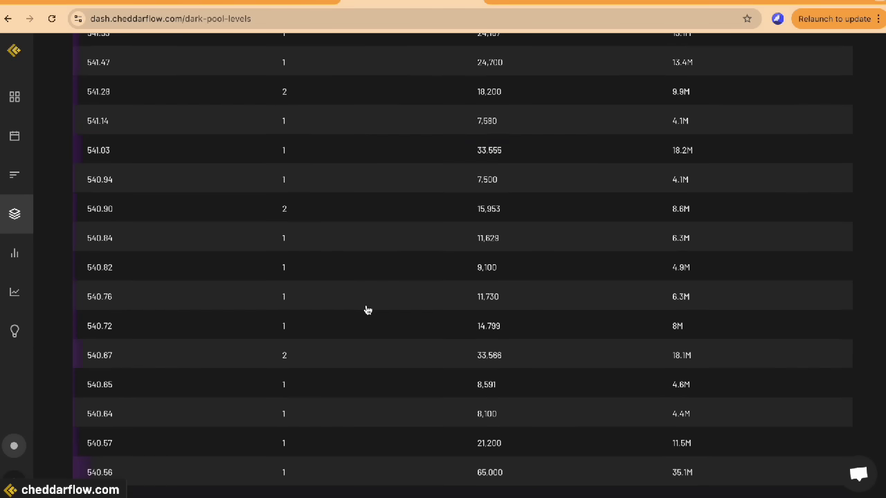
scroll(367, 310, "down", 2)
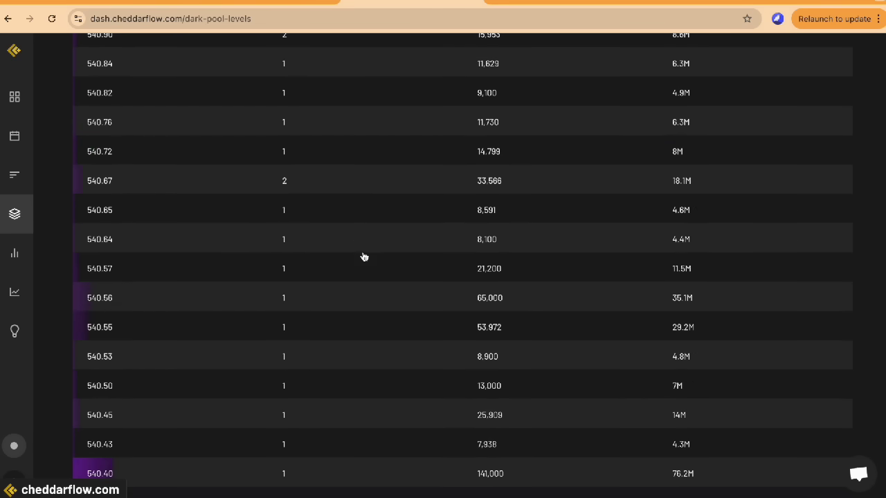
scroll(380, 387, "down", 6)
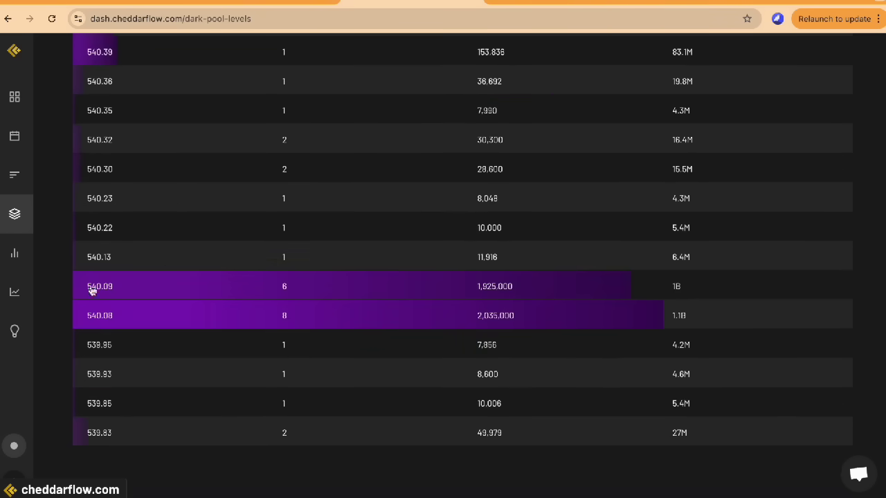
left_click(110, 2)
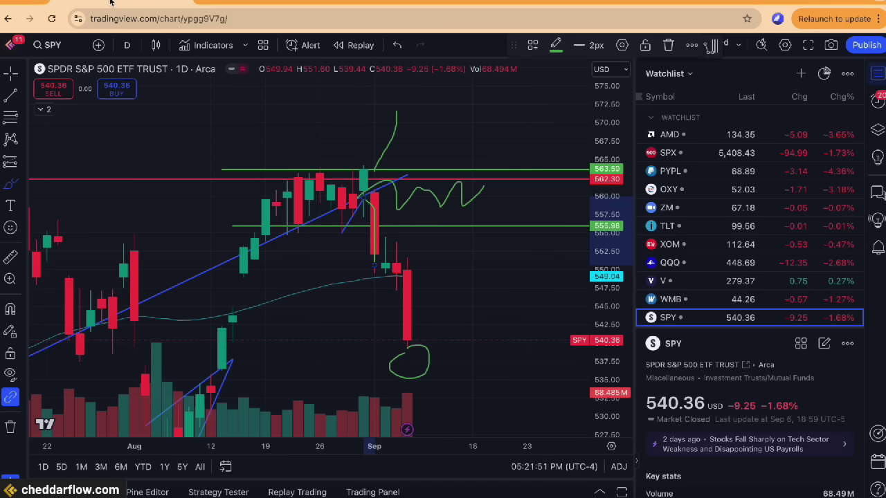
Examine the circled area below SPY's September 6 candle and recheck the dark pool levels from 540.08 up to 542.02 in Cheddar Flow.
left_click_drag(434, 333, 490, 270)
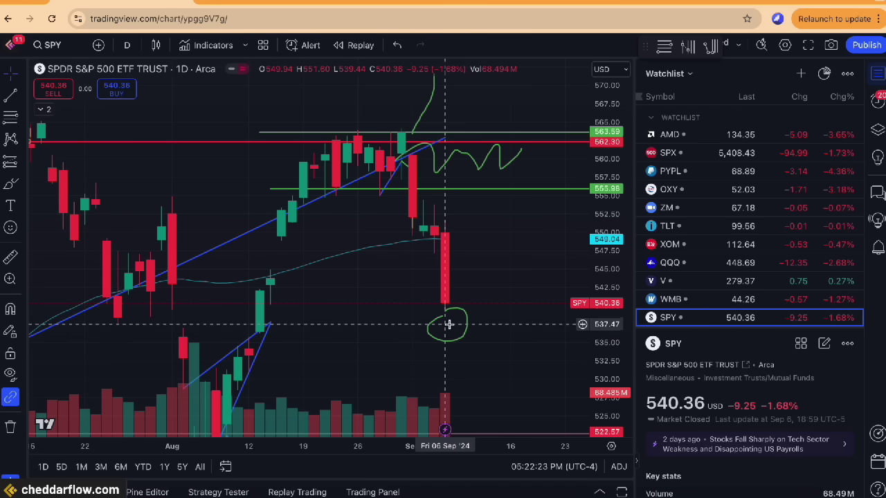
left_click_drag(449, 324, 464, 321)
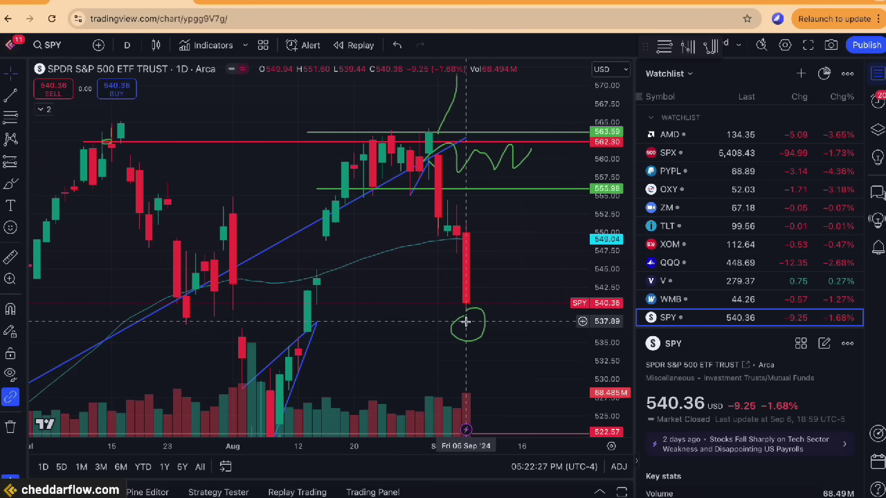
left_click(412, 2)
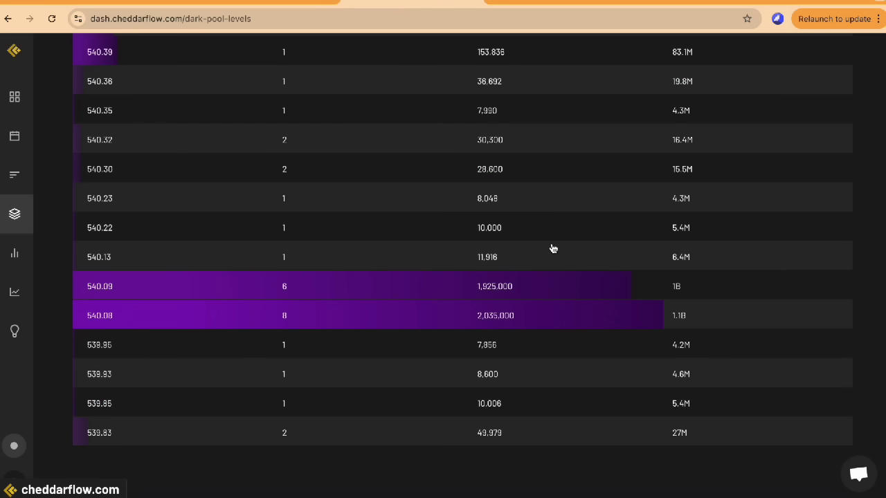
scroll(552, 248, "up", 8)
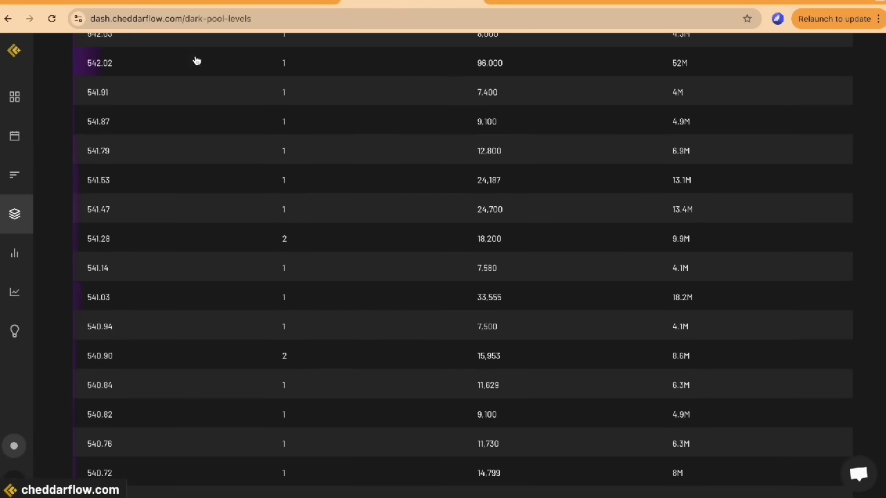
Switch back to TradingView, load the MSFT chart and examine how price reacted at the lower blue support zone from early 2024 to September.
left_click(298, 2)
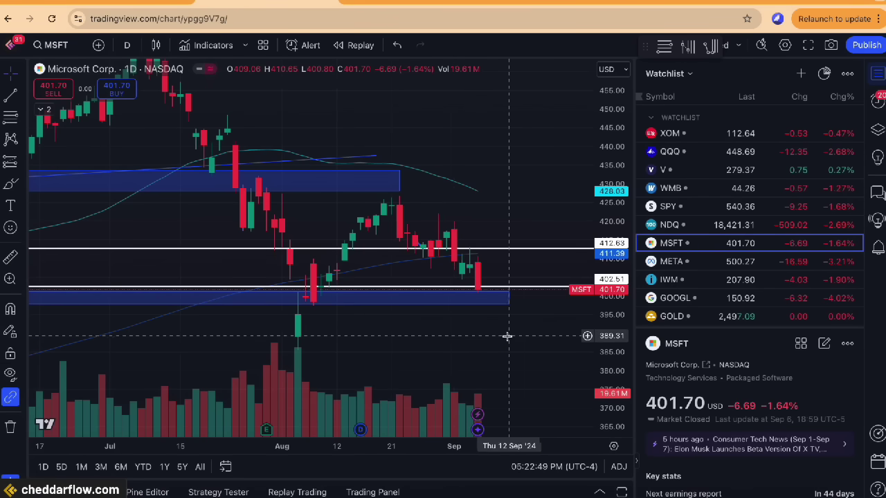
scroll(506, 337, "down", 2)
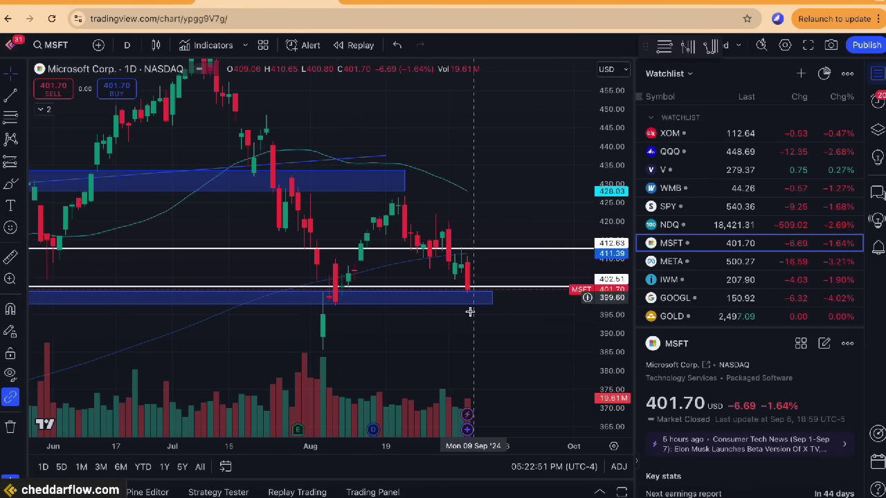
scroll(465, 311, "down", 4)
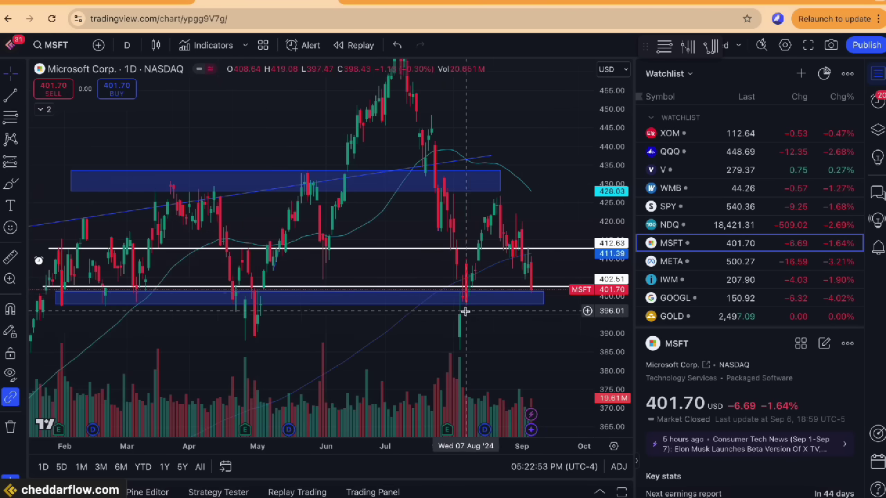
scroll(224, 298, "down", 1)
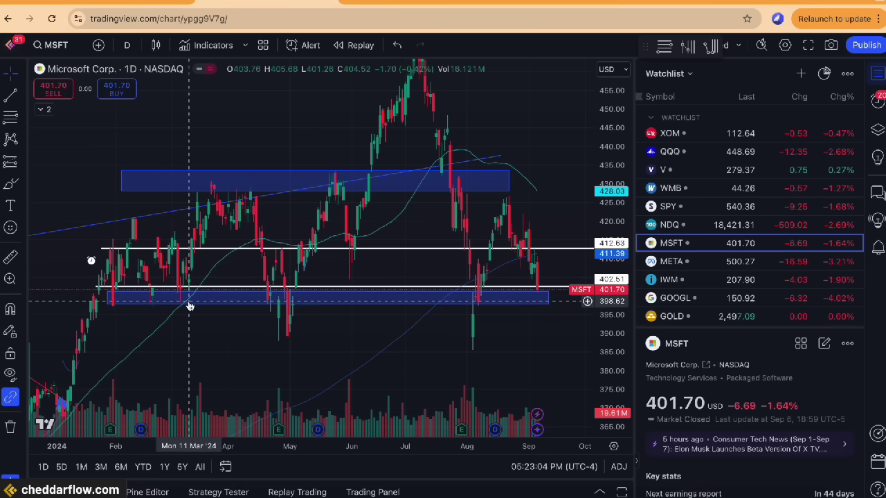
left_click(278, 303)
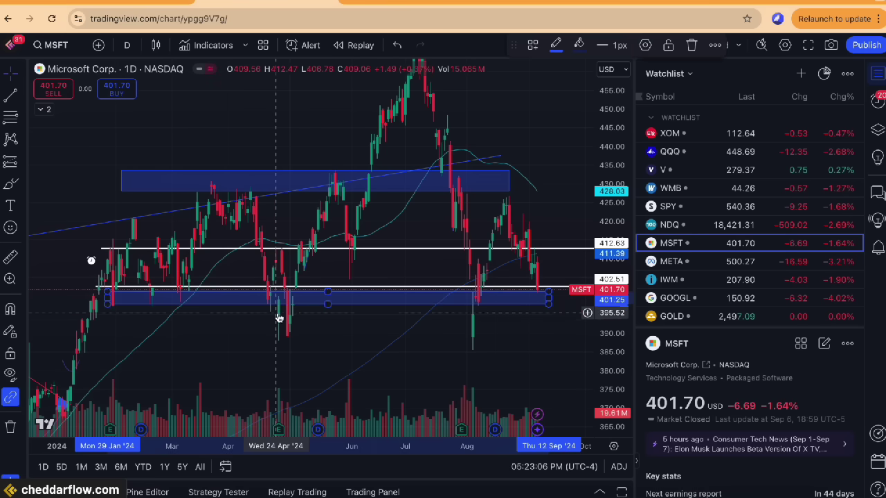
scroll(293, 326, "right", 5)
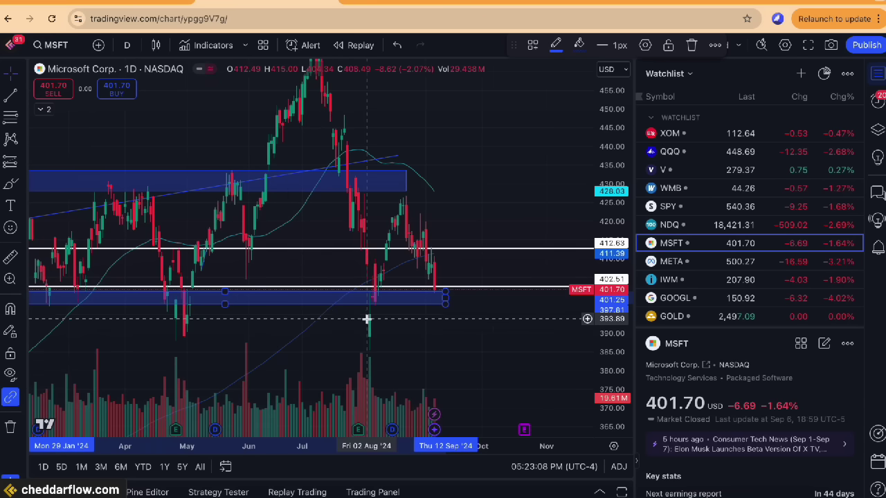
scroll(369, 323, "up", 3)
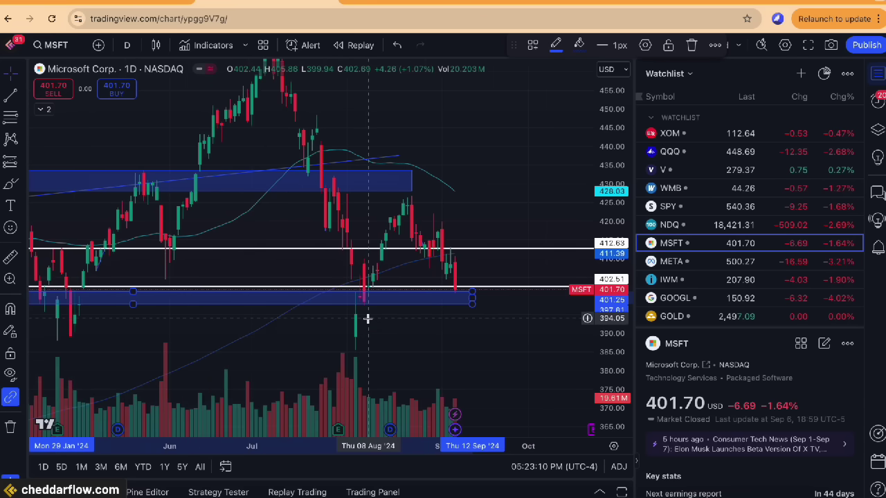
scroll(367, 320, "down", 2)
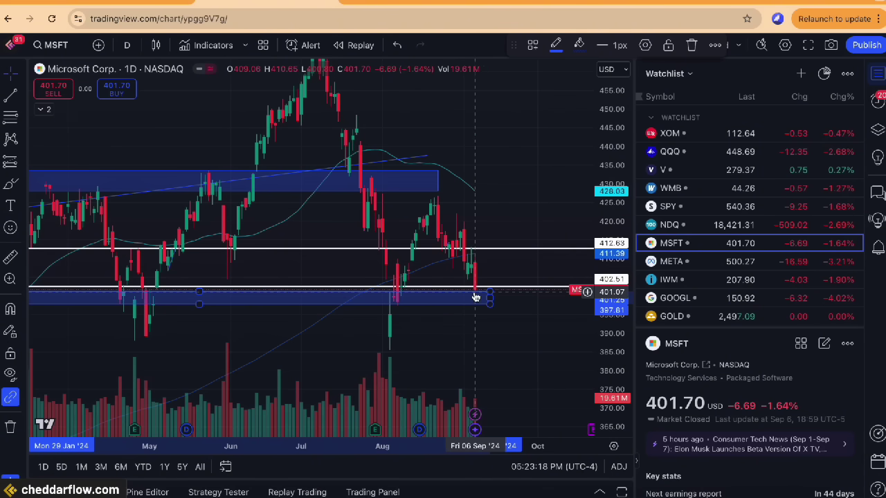
Examine MSFT's September 6 candle up close against the 402.51 and 412.63 lines and the blue support zone beneath it.
scroll(476, 297, "up", 3)
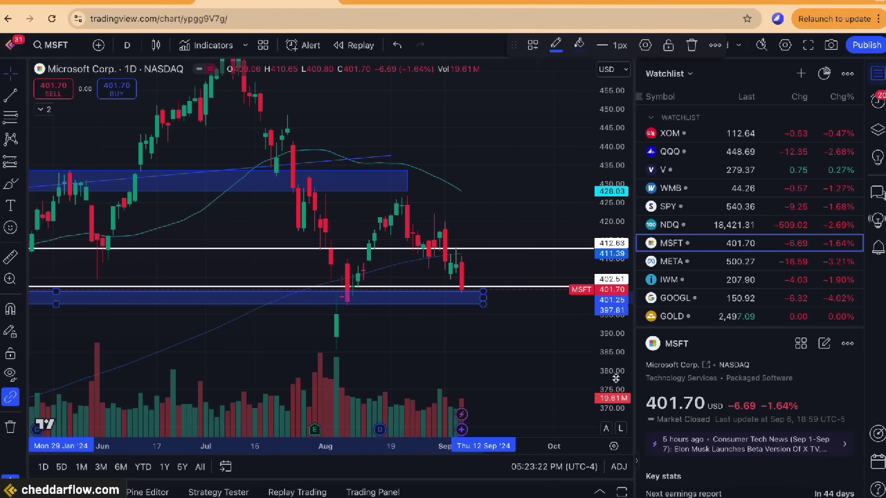
scroll(520, 338, "up", 1)
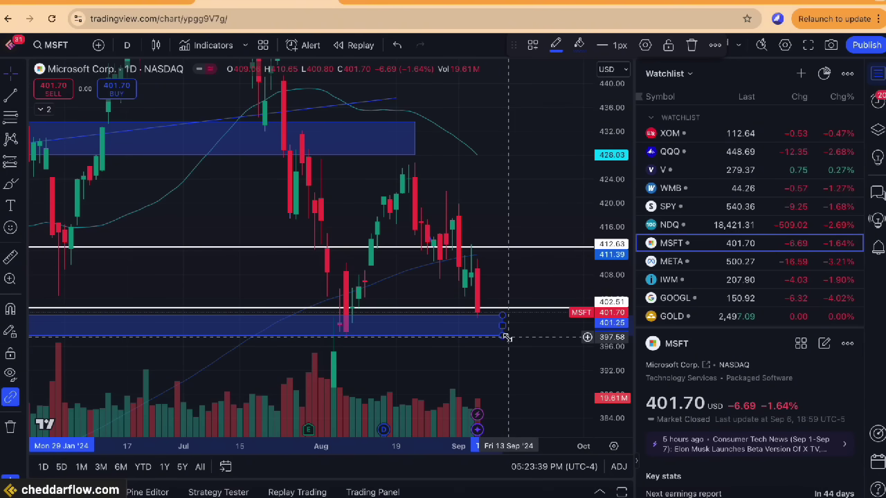
scroll(493, 320, "down", 1)
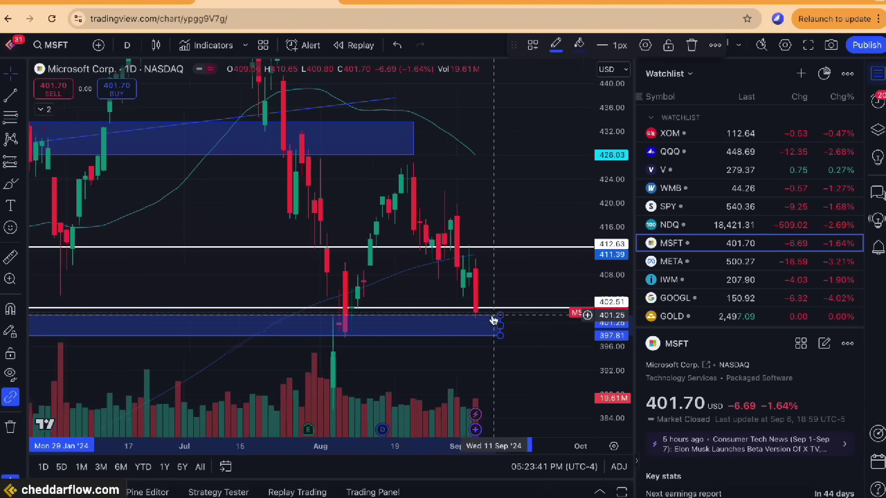
scroll(493, 320, "up", 4)
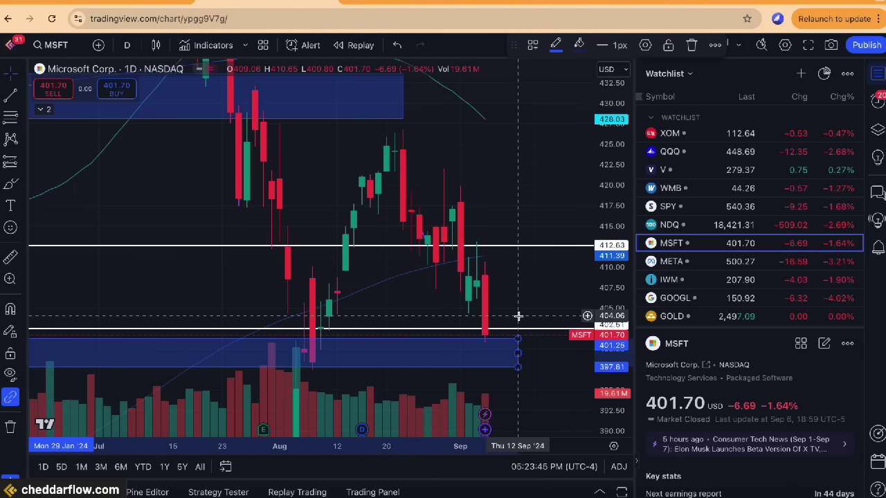
left_click_drag(518, 316, 518, 261)
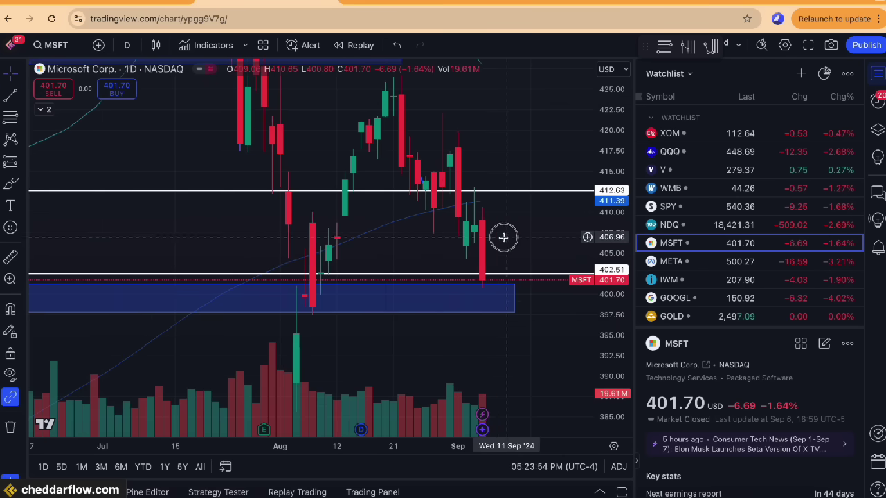
left_click_drag(504, 238, 447, 296)
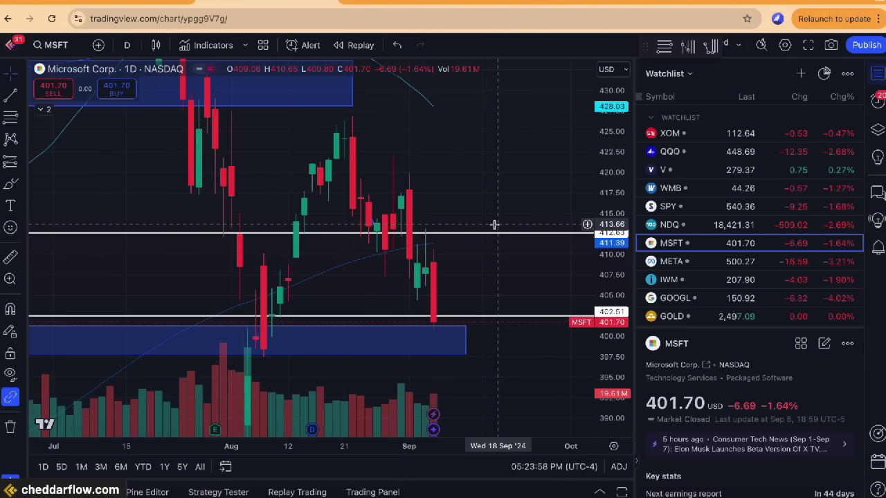
left_click(440, 332)
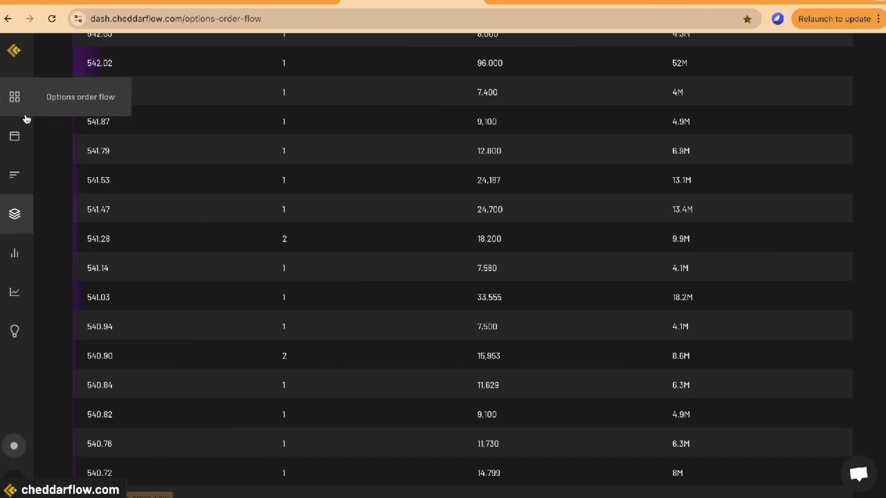
Open the options order flow in Cheddar Flow, look up the MSFT orders and clear the symbol search.
left_click(23, 111)
left_click(466, 60)
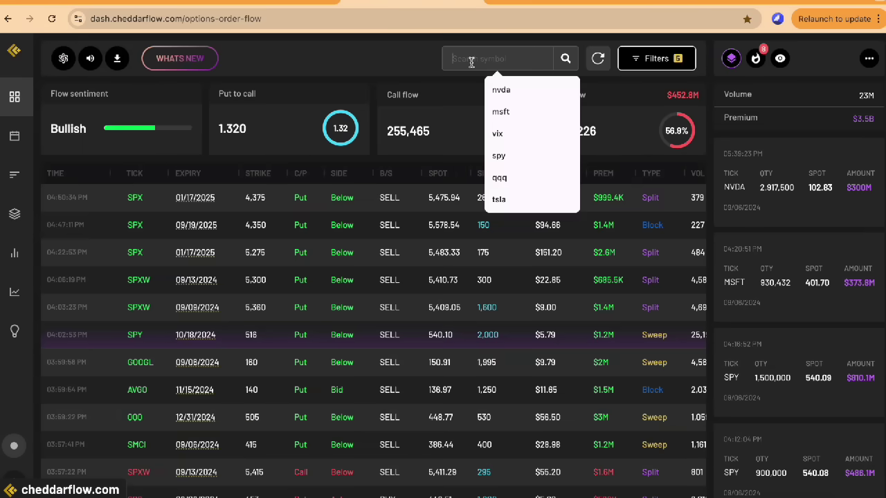
type("MSFT")
key("Return")
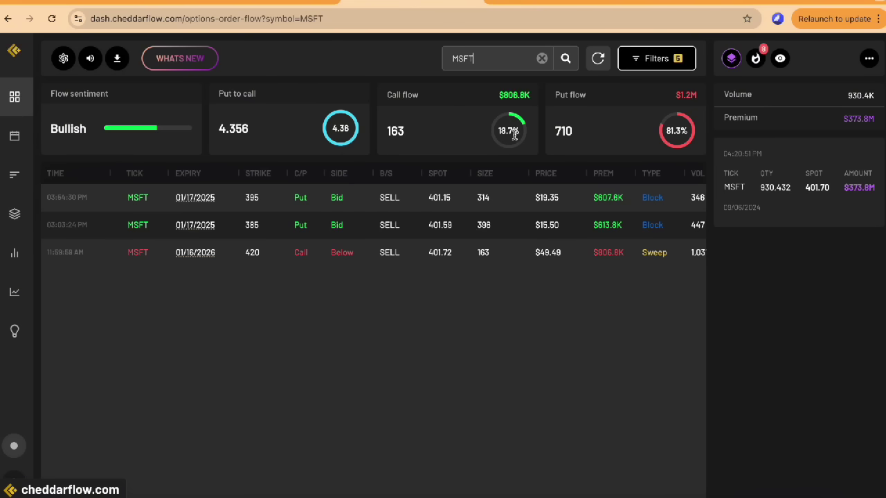
left_click(541, 59)
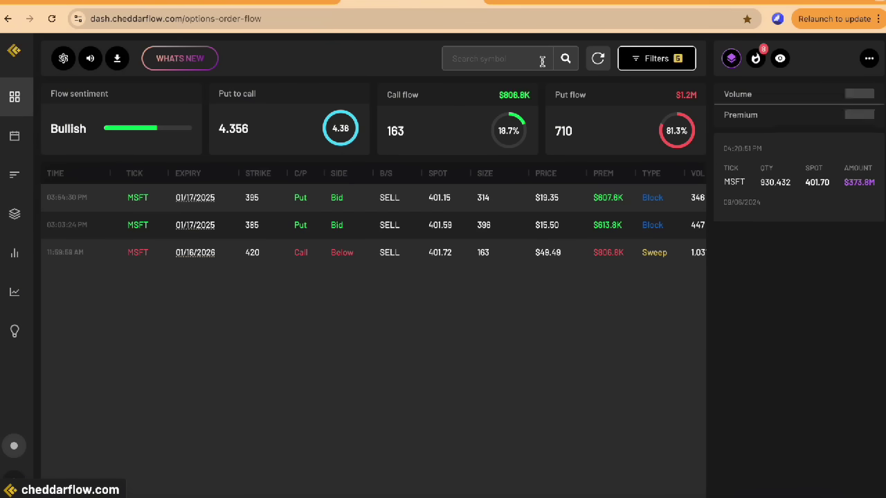